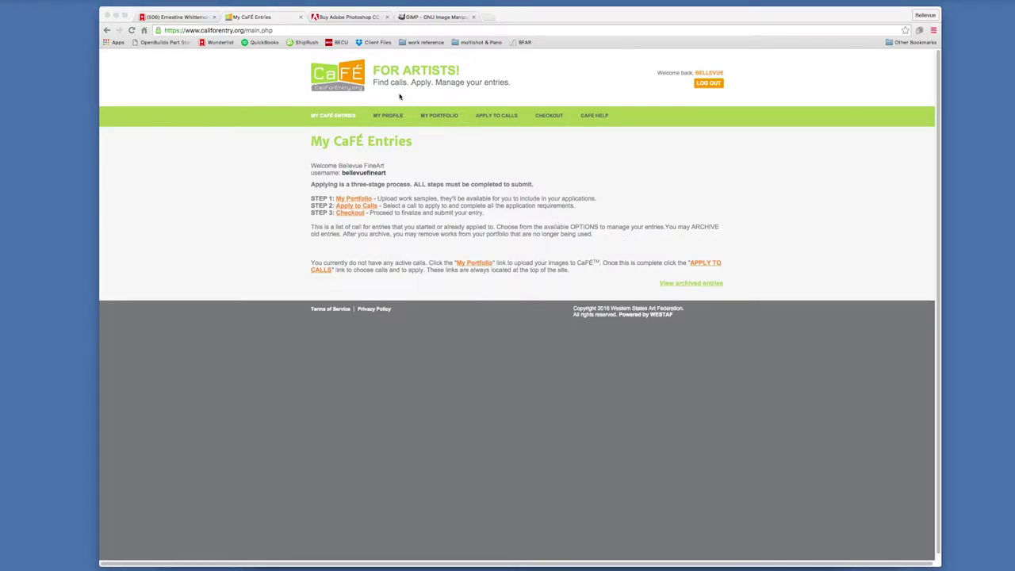
Look over the Adobe Photoshop product page and the GIMP website tabs in the browser
left_click(360, 19)
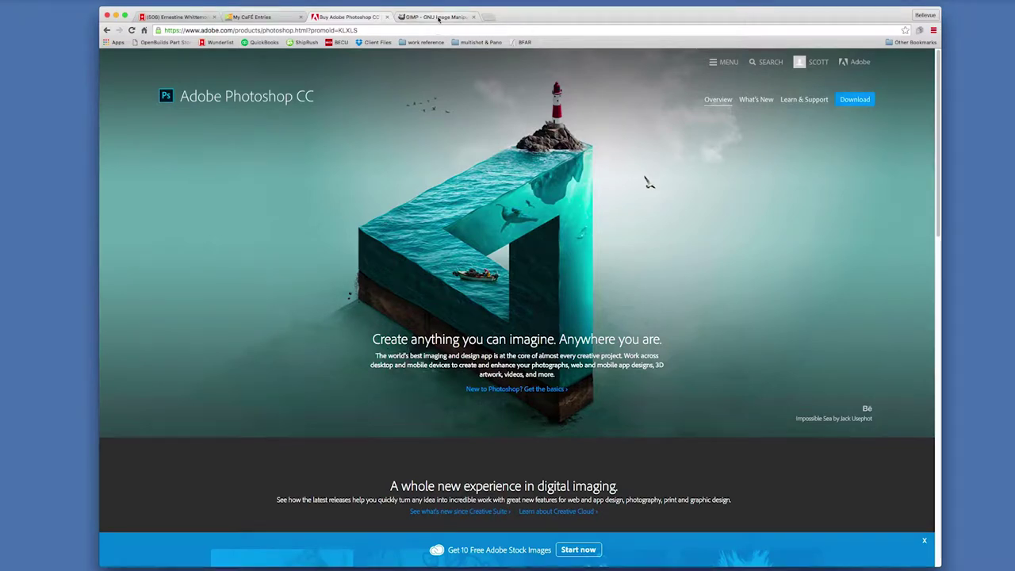
left_click(439, 18)
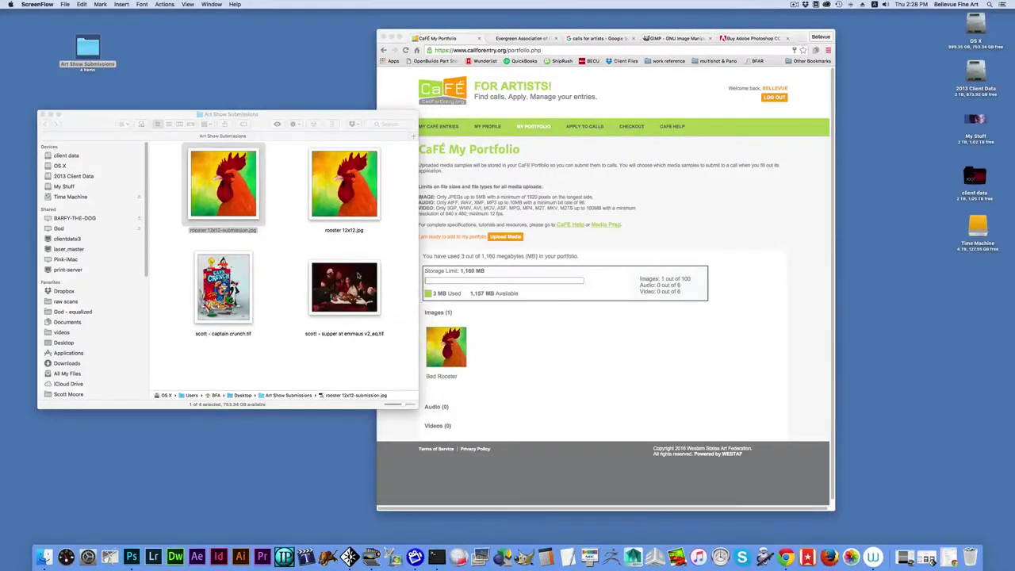
Open the Supper at Emmaus TIFF painting (about 309 MB) and reposition its document window
left_click(358, 275)
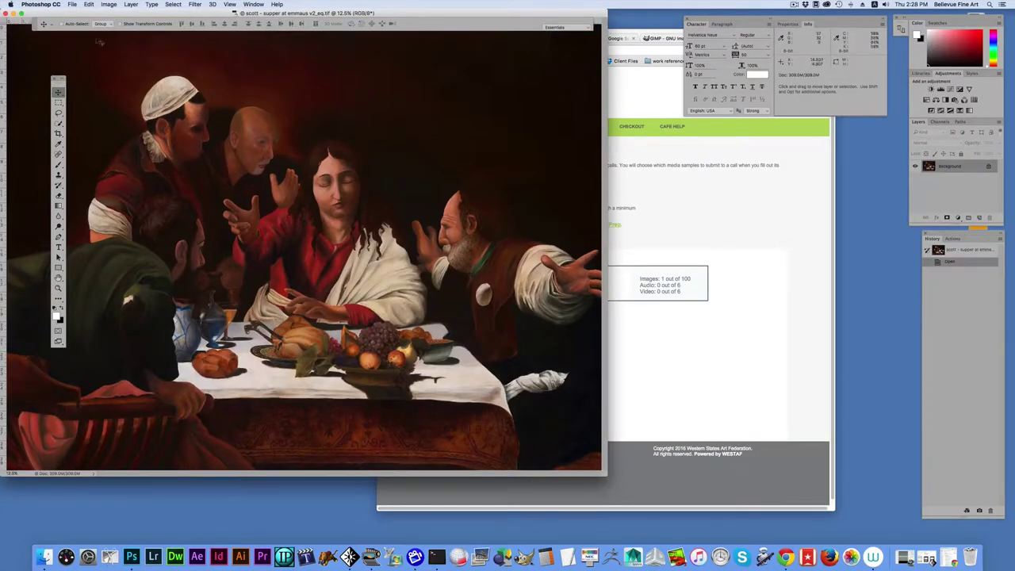
left_click_drag(58, 14, 151, 55)
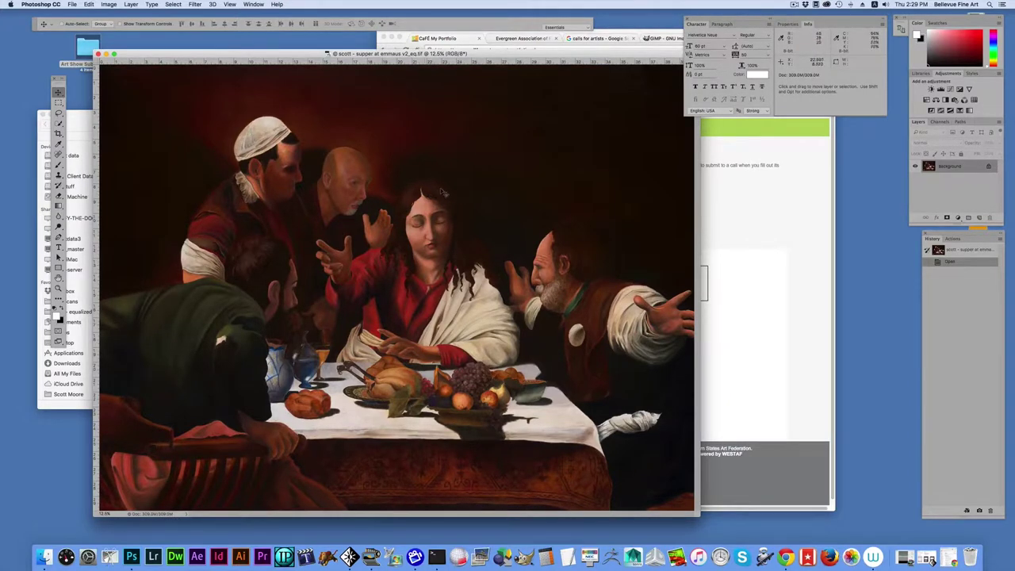
Resize Supper at Emmaus in Image Size to 72 ppi and 2000 px wide (2000 × 1500)
left_click(108, 4)
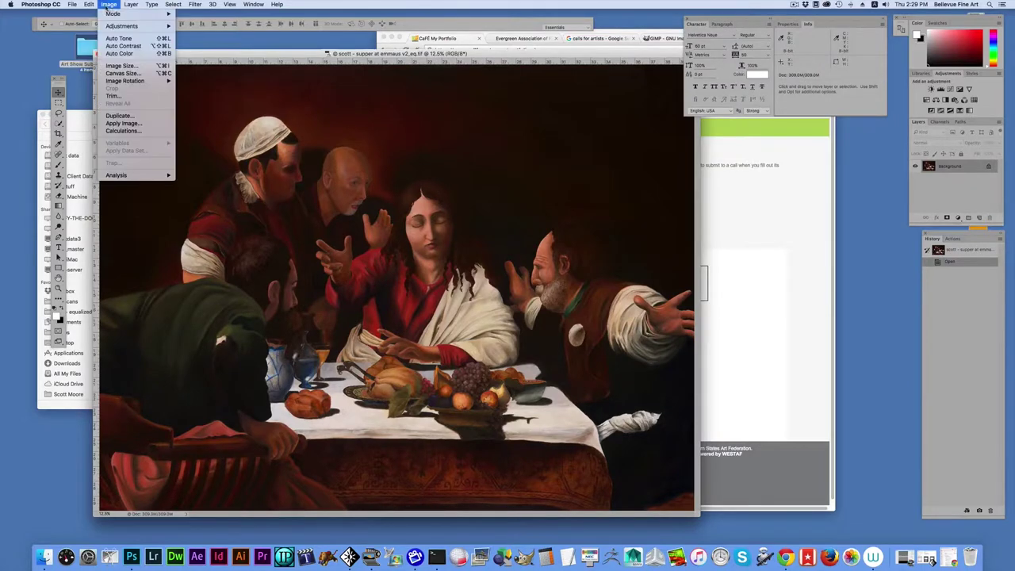
left_click(127, 66)
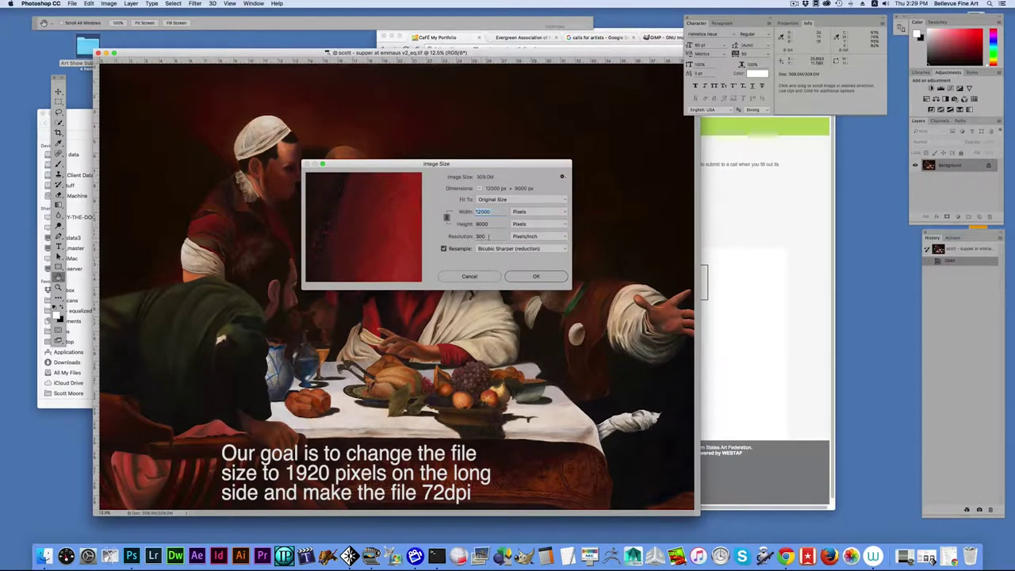
key("Tab")
key("Tab")
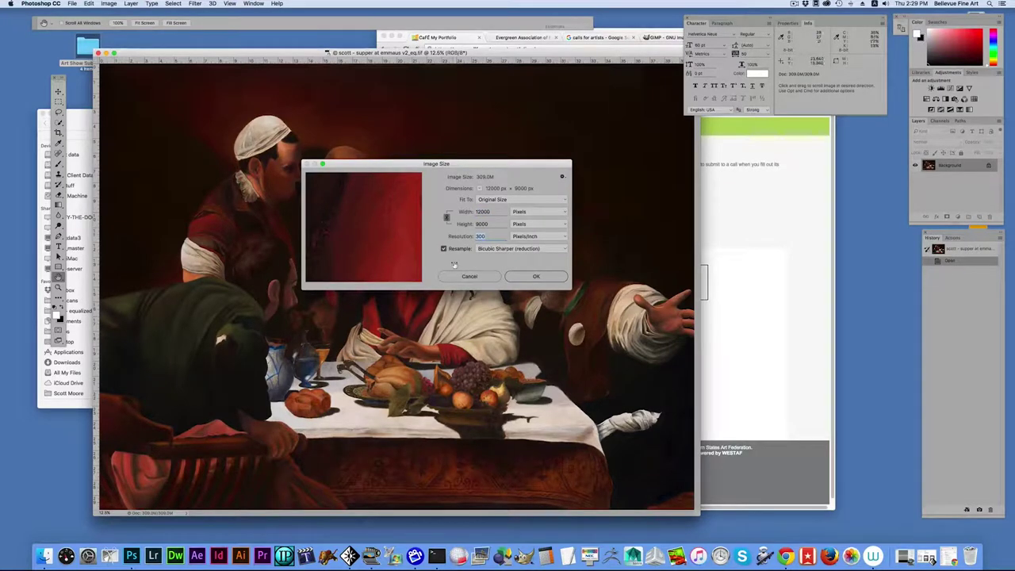
type("7")
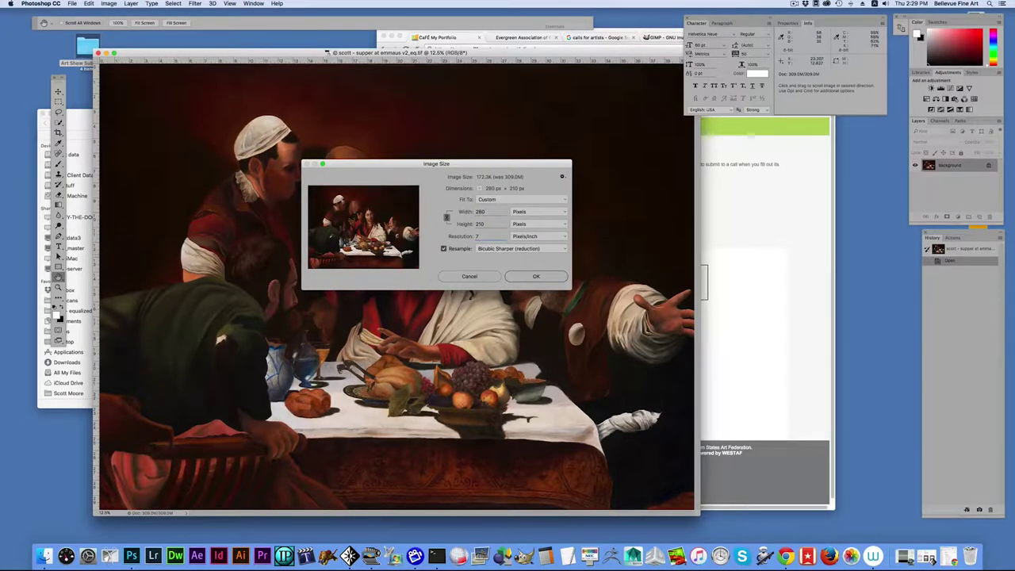
type("2")
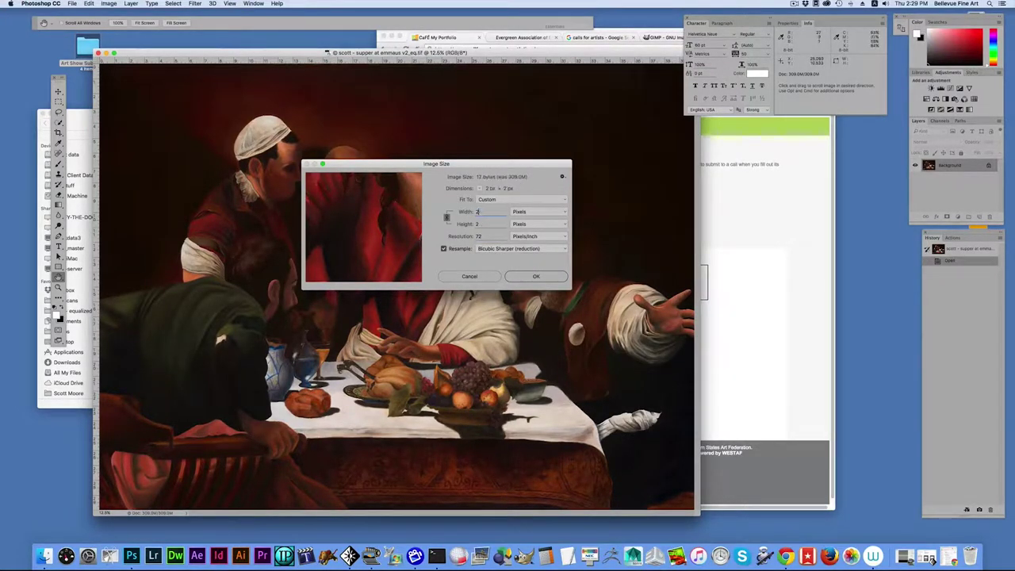
type("200")
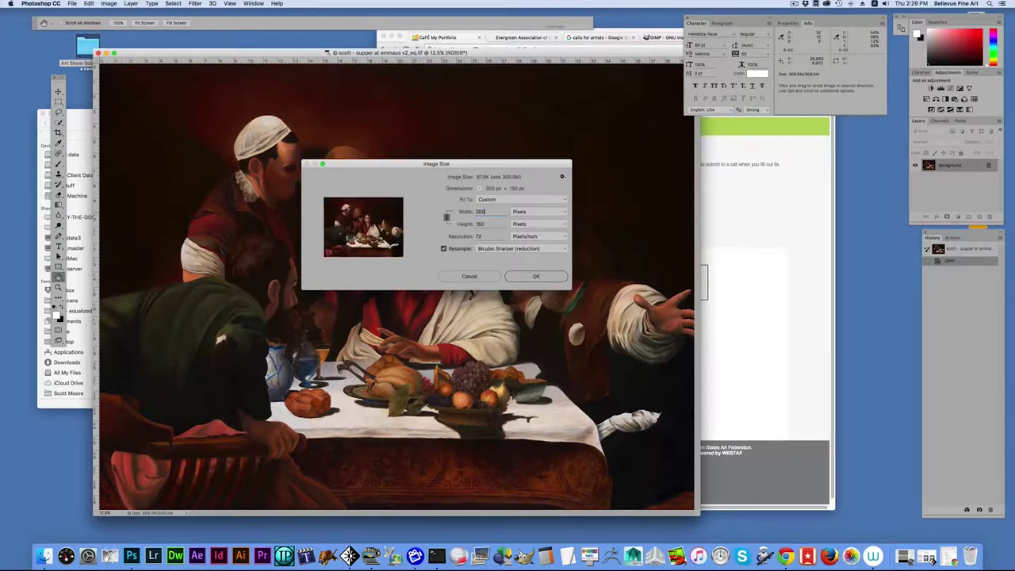
type("0")
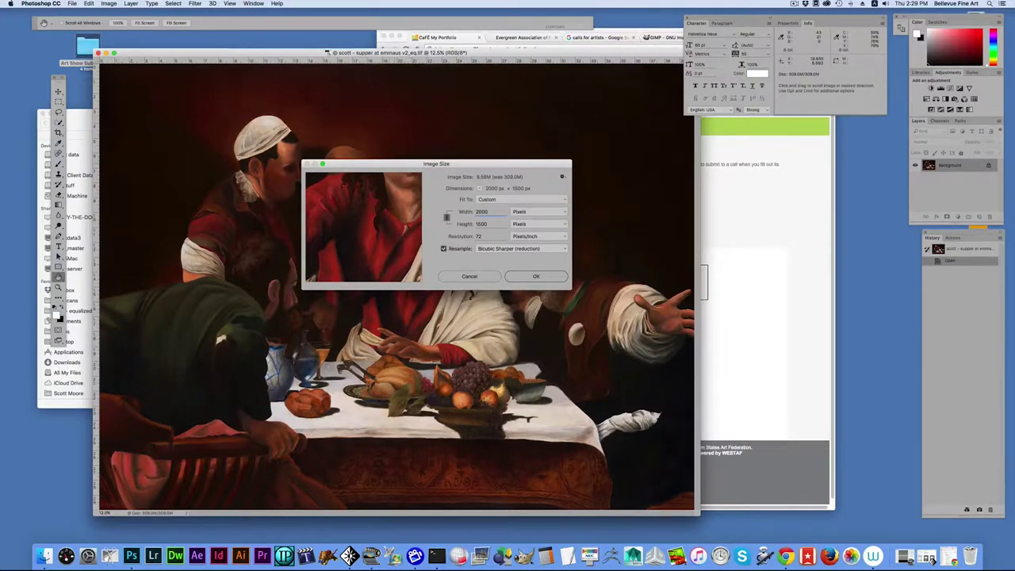
left_click_drag(396, 163, 371, 172)
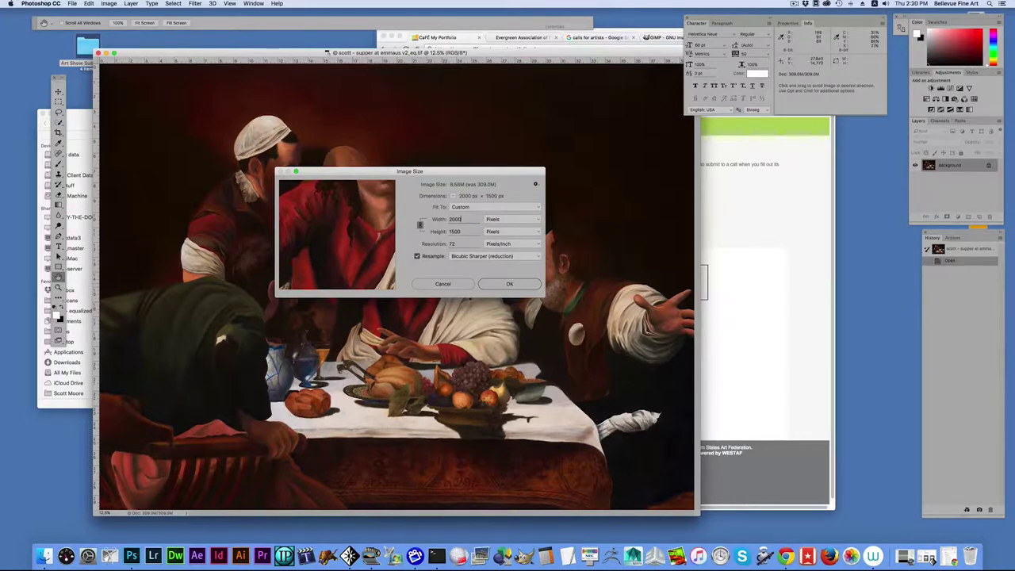
key("Return")
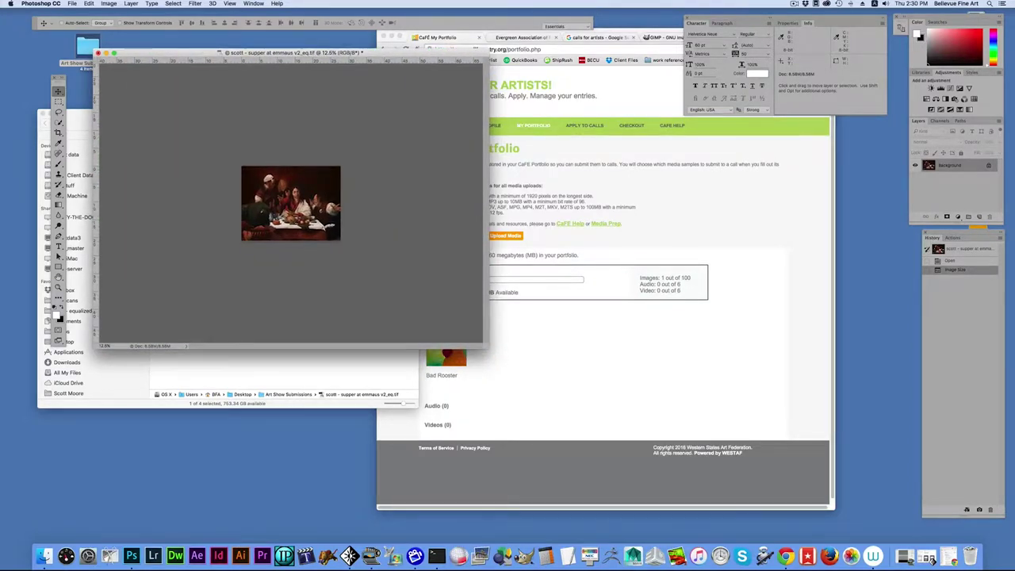
Start a Save As of the resized painting with JPEG chosen as the format
left_click(71, 3)
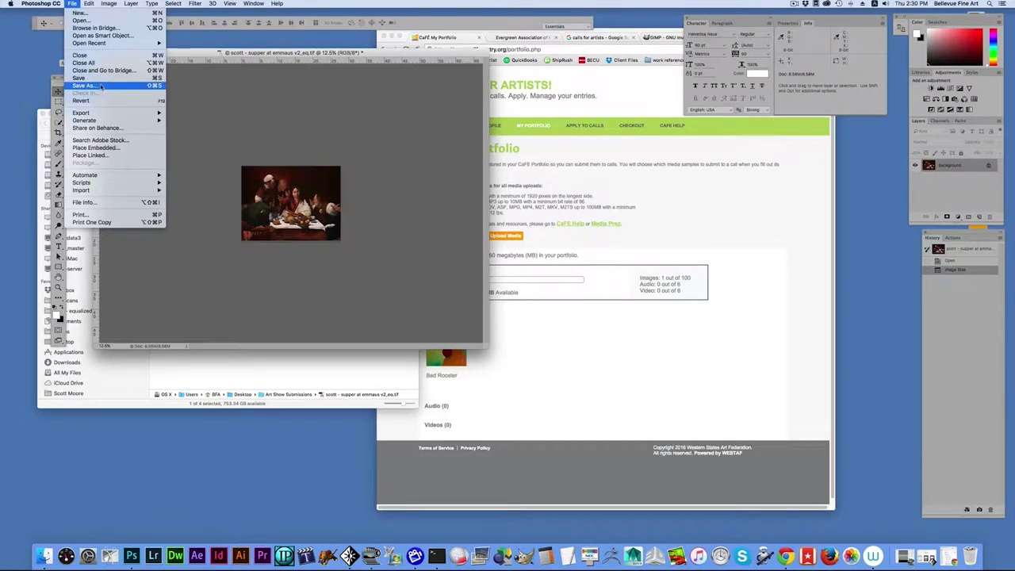
left_click(126, 85)
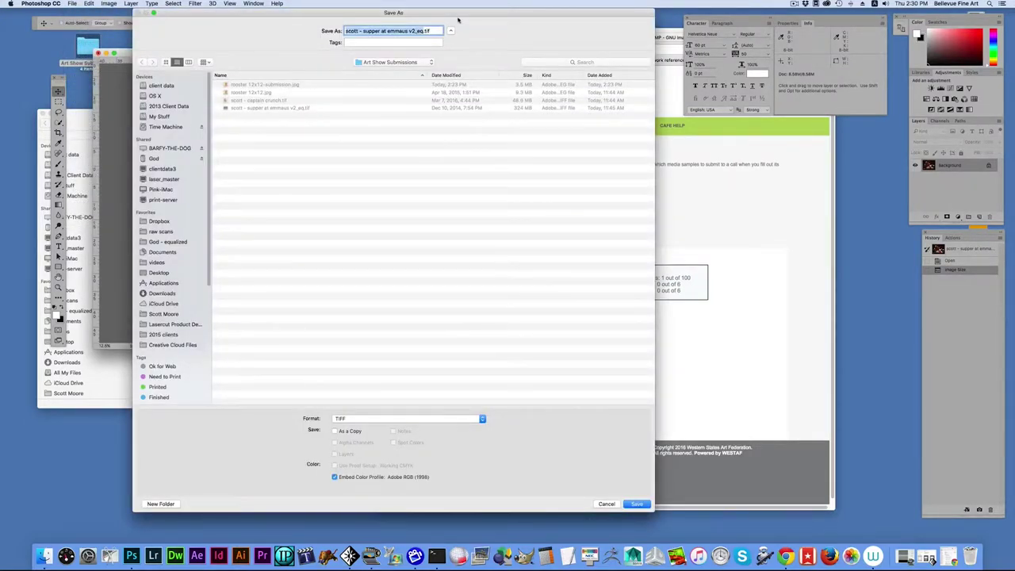
left_click_drag(458, 19, 450, 35)
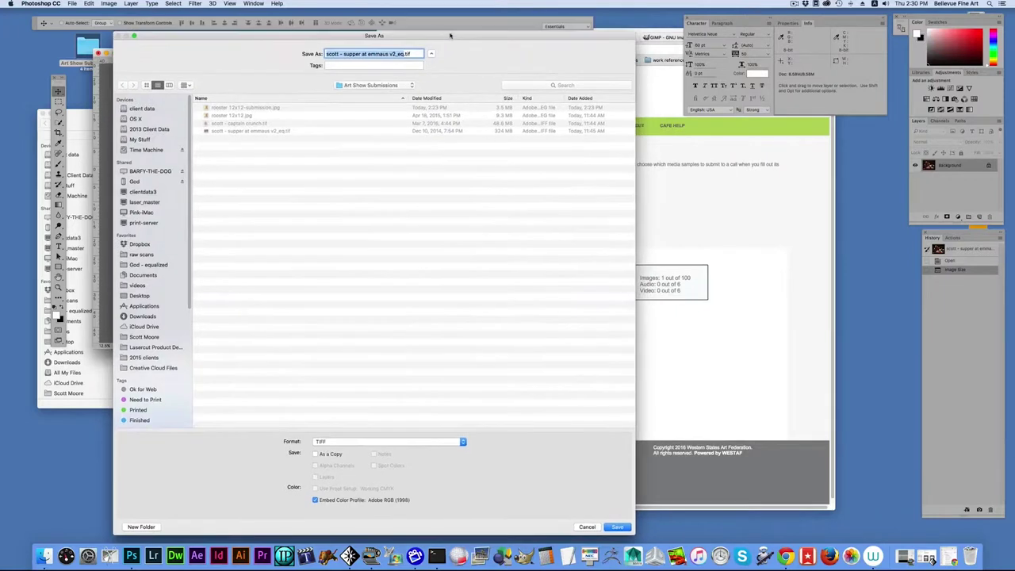
left_click(349, 444)
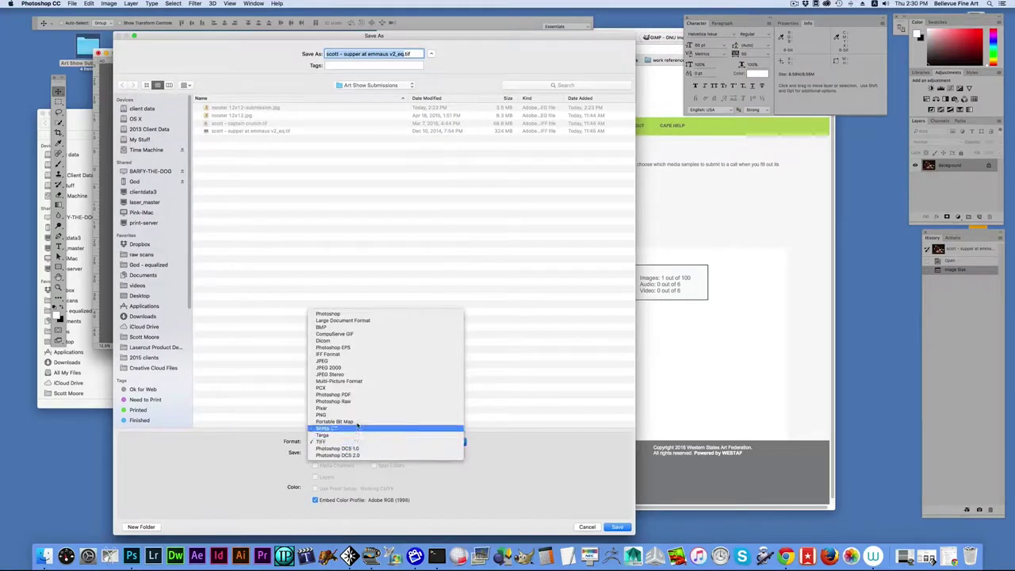
left_click(371, 361)
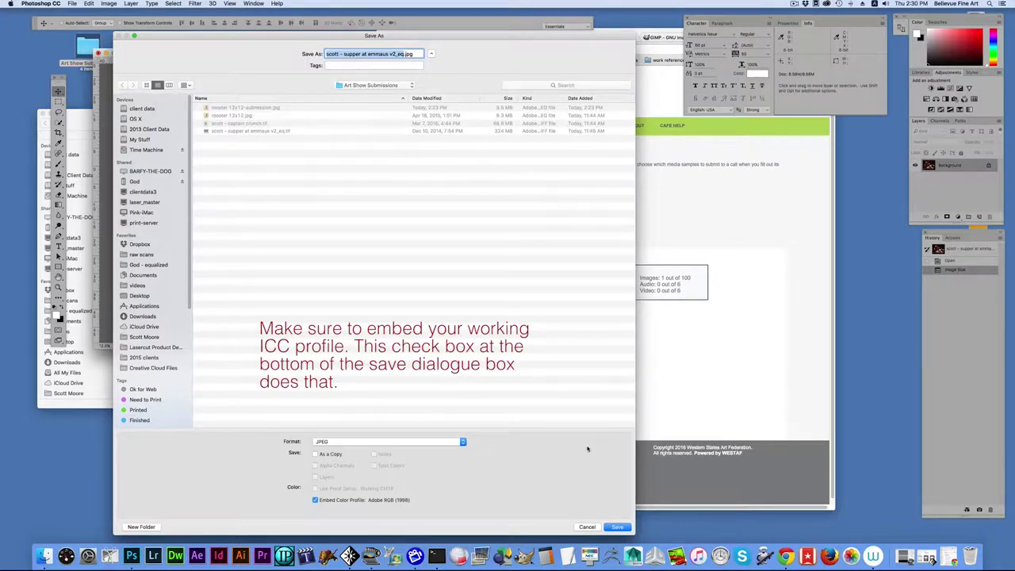
Edit the file name so it ends in -submission instead of v2_eq
left_click(399, 53)
key("BackSpace")
key("BackSpace")
key("BackSpace")
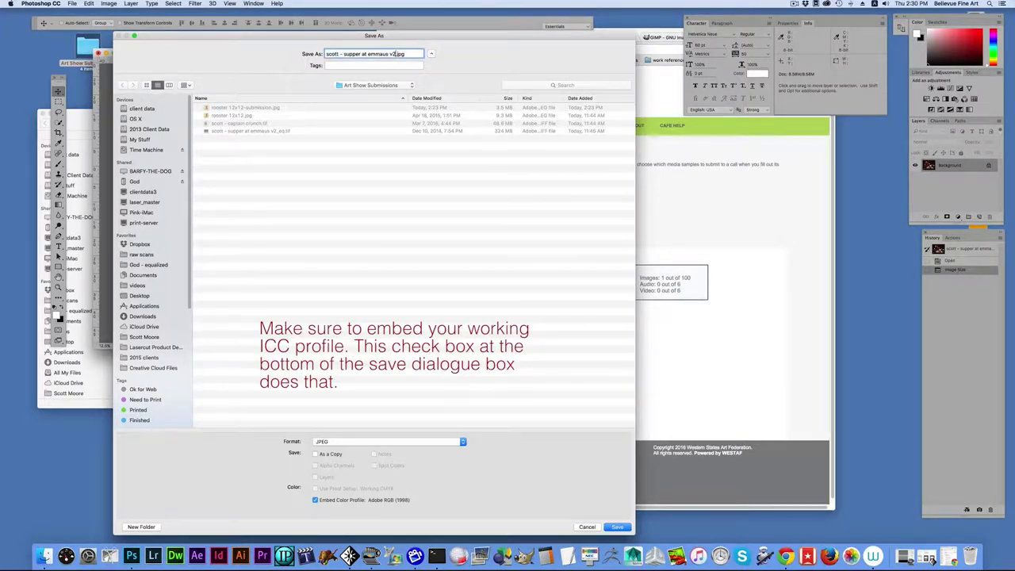
key("BackSpace")
key("BackSpace")
key("BackSpace")
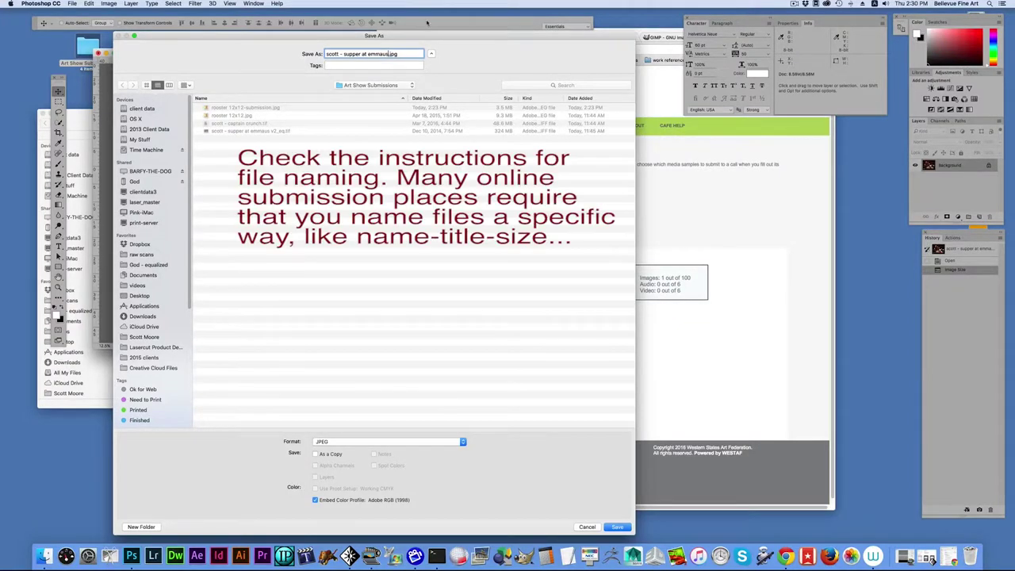
type("-submission")
Confirm the save, then test lower JPEG Quality slider values, ending at 12 (Maximum)
left_click(617, 527)
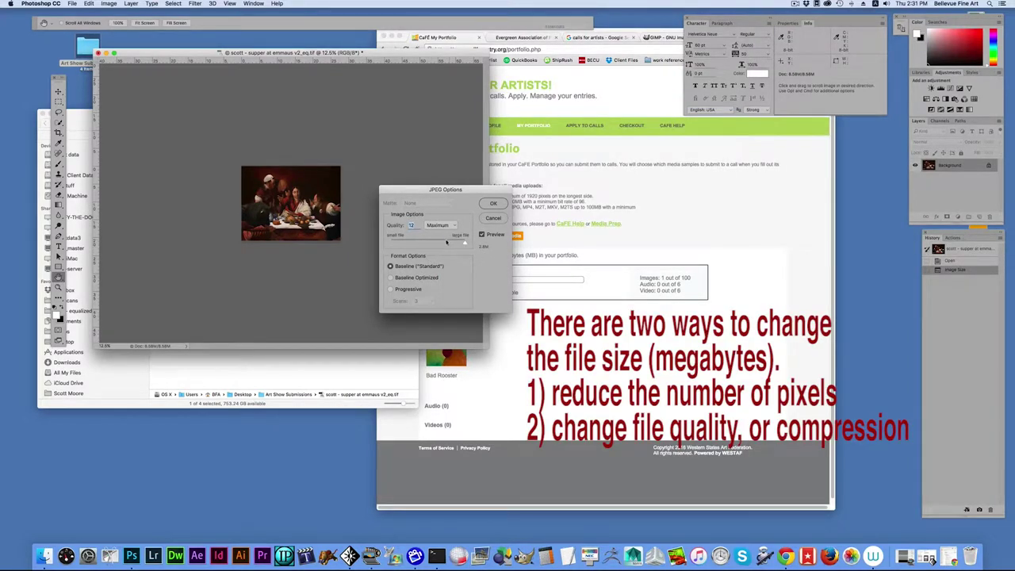
left_click_drag(465, 244, 450, 245)
left_click_drag(449, 246, 466, 244)
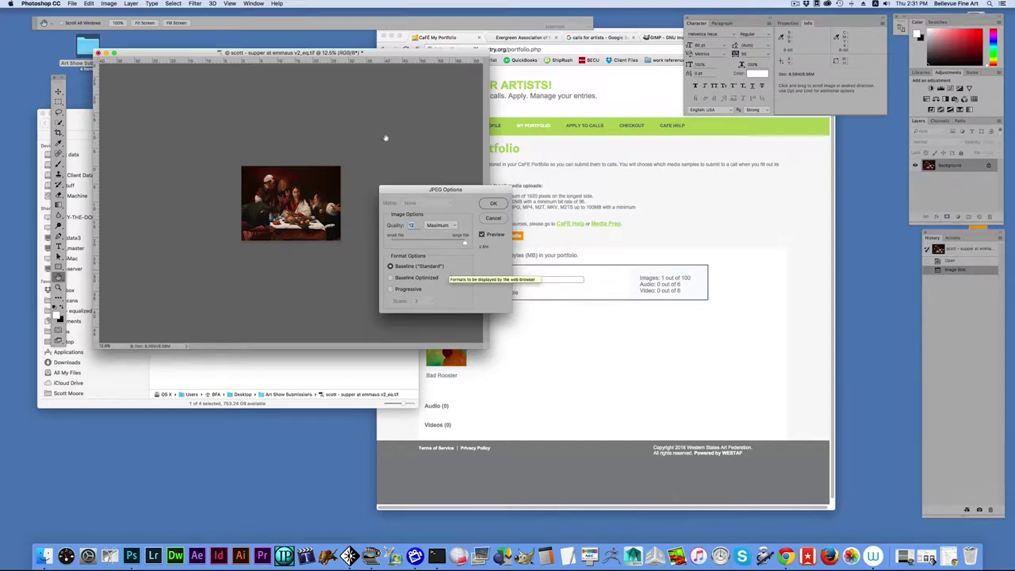
Choose the Baseline ("Standard") format at quality 12 Maximum and save the -submission JPEG
left_click(390, 278)
left_click(390, 266)
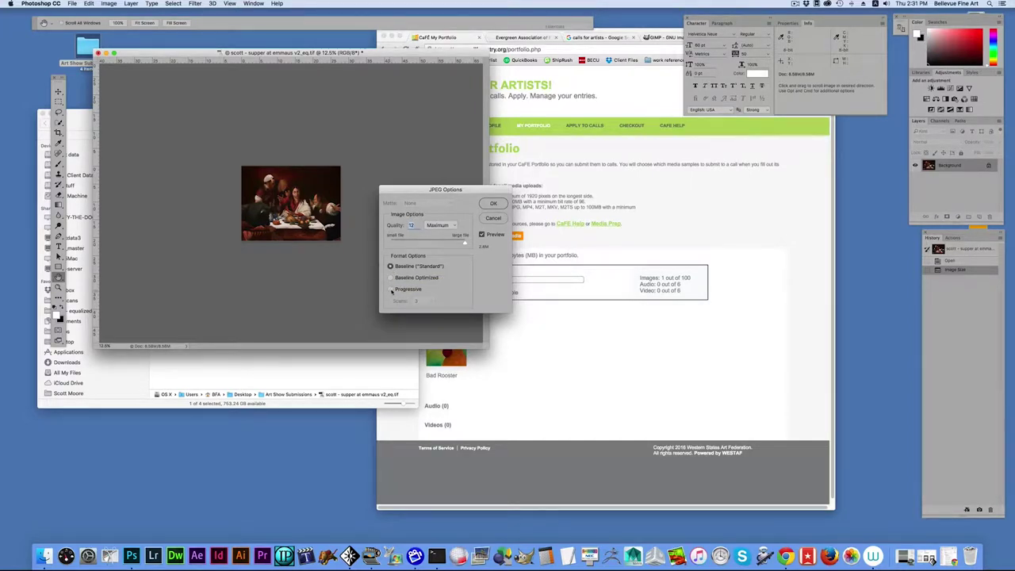
left_click(391, 289)
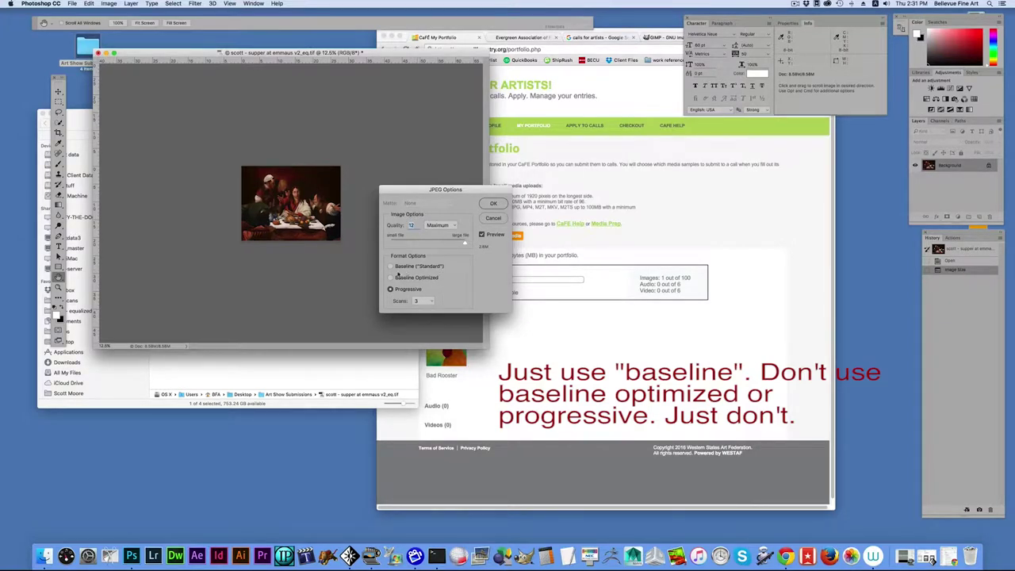
left_click(393, 267)
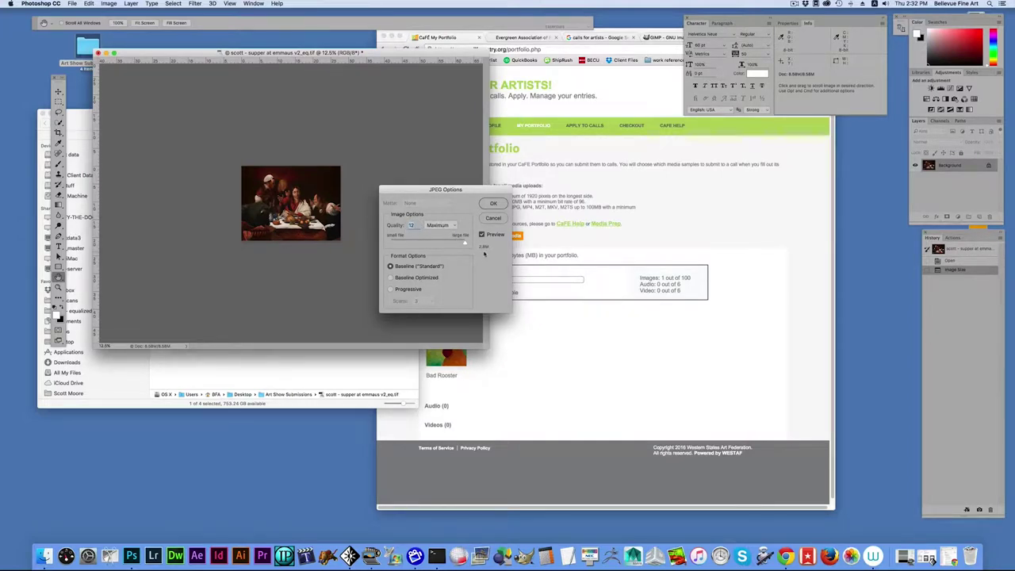
left_click(494, 204)
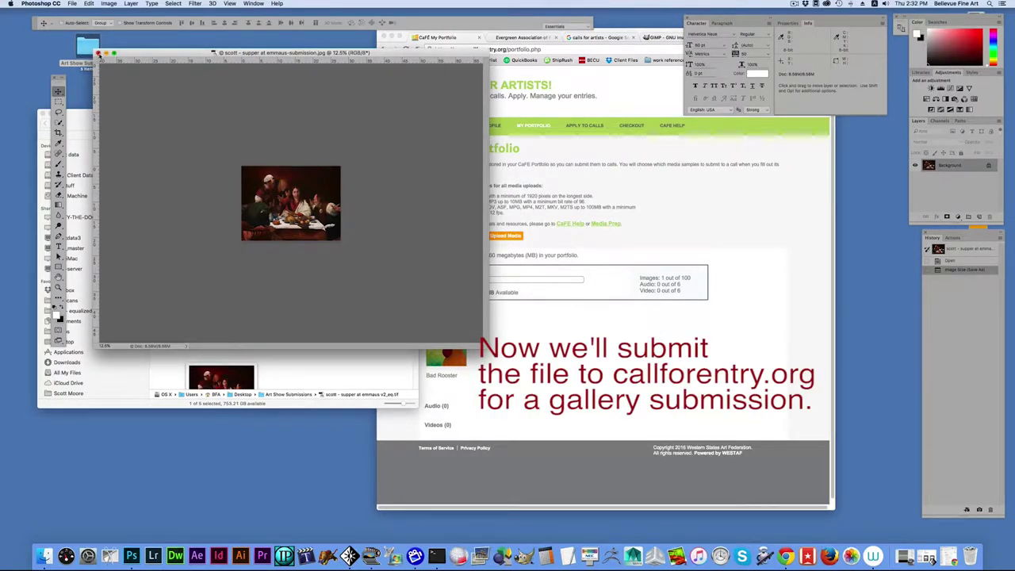
Close the painting document and select the new Supper at Emmaus JPEG in the submissions folder
left_click(98, 53)
left_click(385, 418)
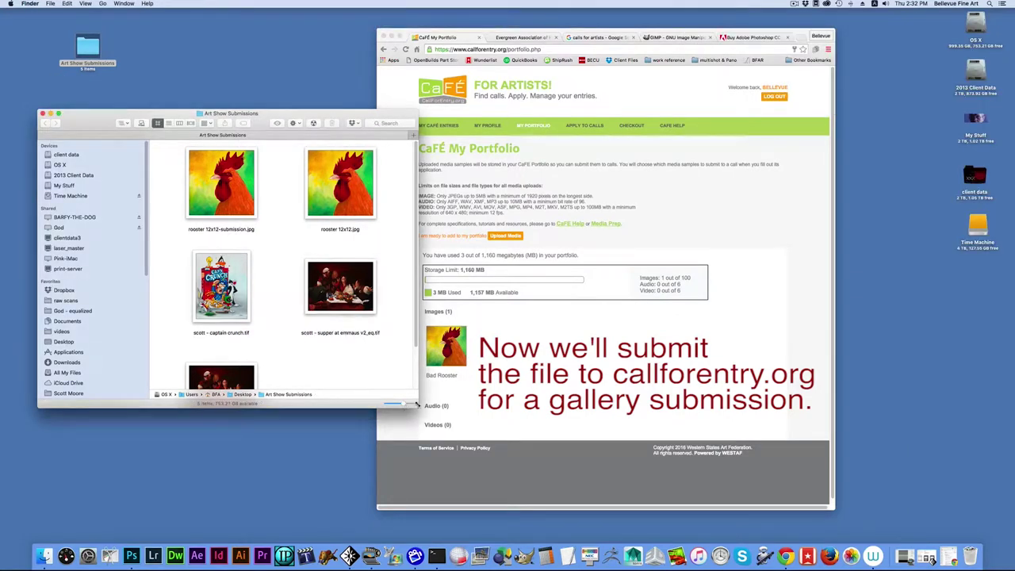
left_click_drag(415, 406, 407, 478)
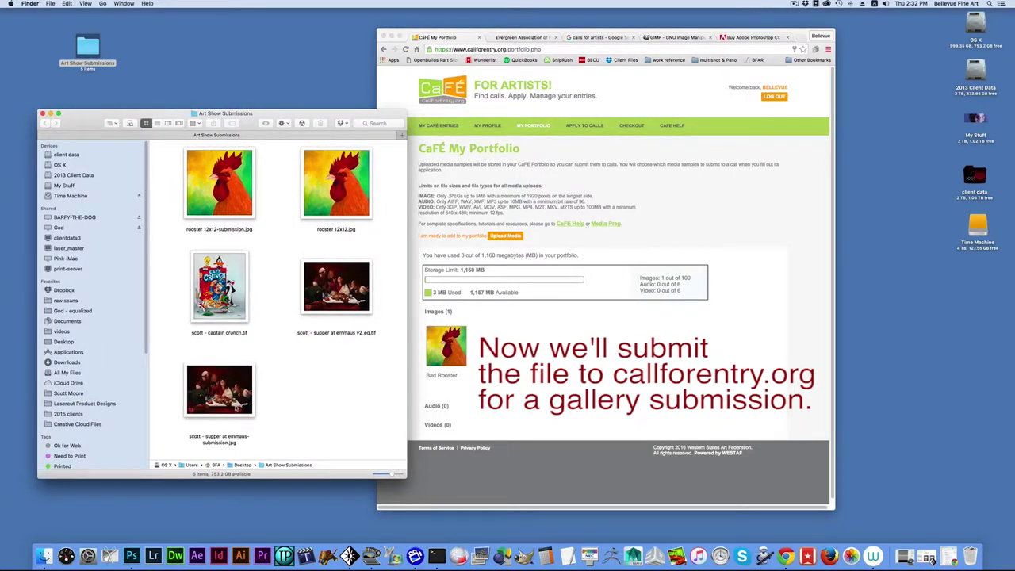
left_click(232, 408)
Go to CaFÉ's Upload Media page, opening and then dismissing the file picker
left_click(648, 226)
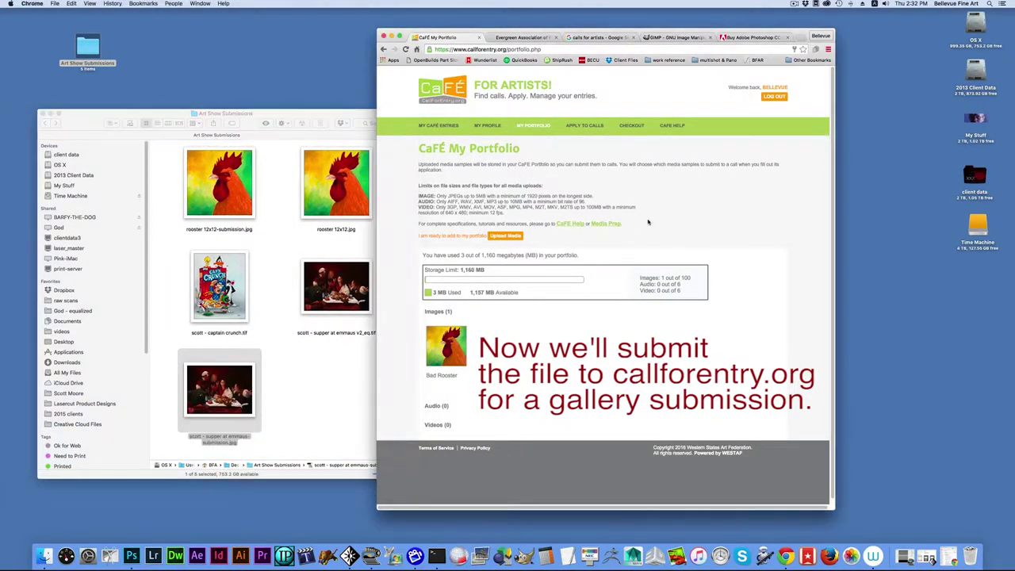
left_click(507, 236)
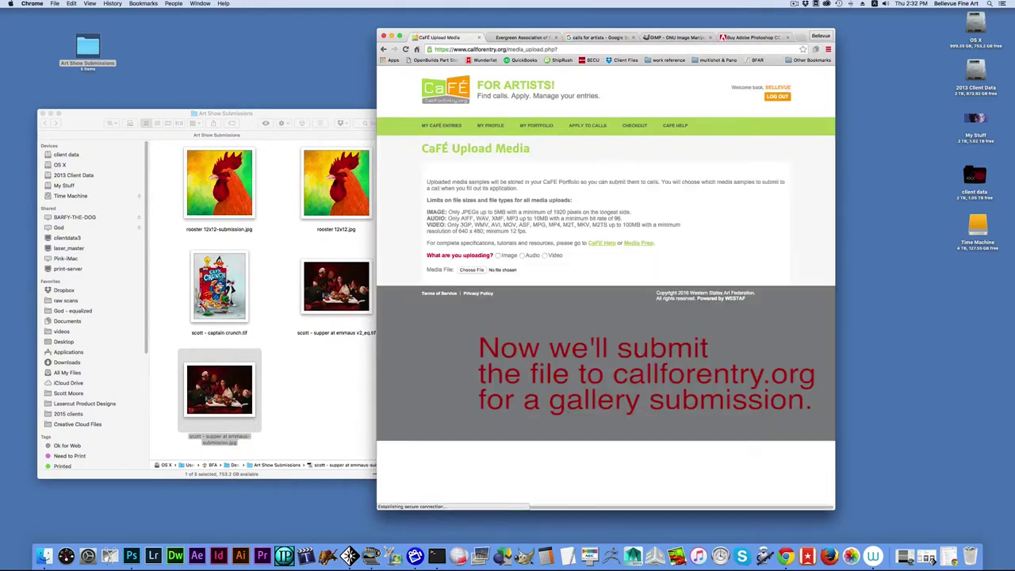
left_click(477, 270)
left_click(695, 445)
Mark the upload as an Image, titled Supper at Emmaus with medium Oil Paint
left_click(498, 256)
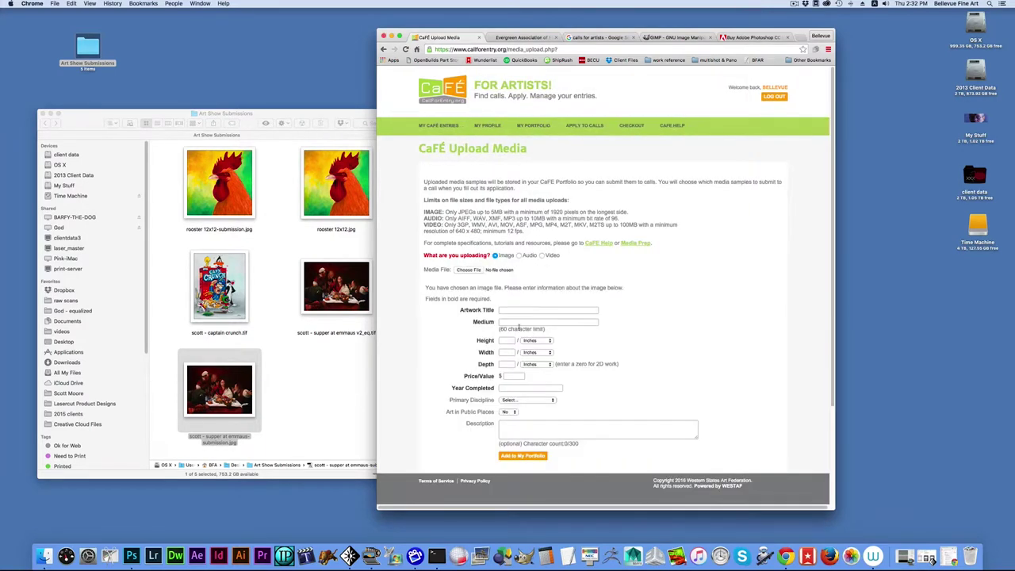
left_click(520, 311)
type("Supper at Emmaus")
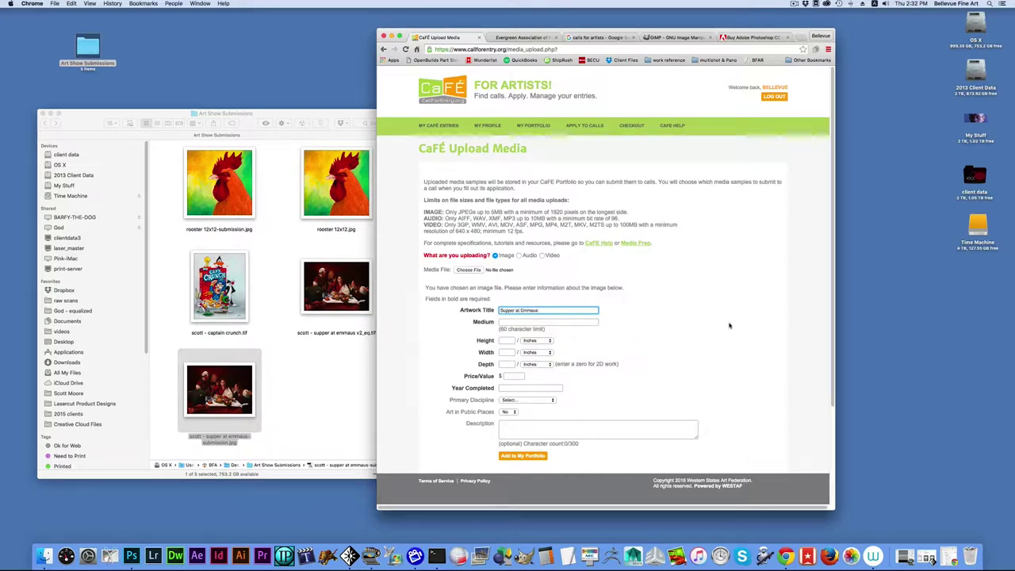
left_click(535, 320)
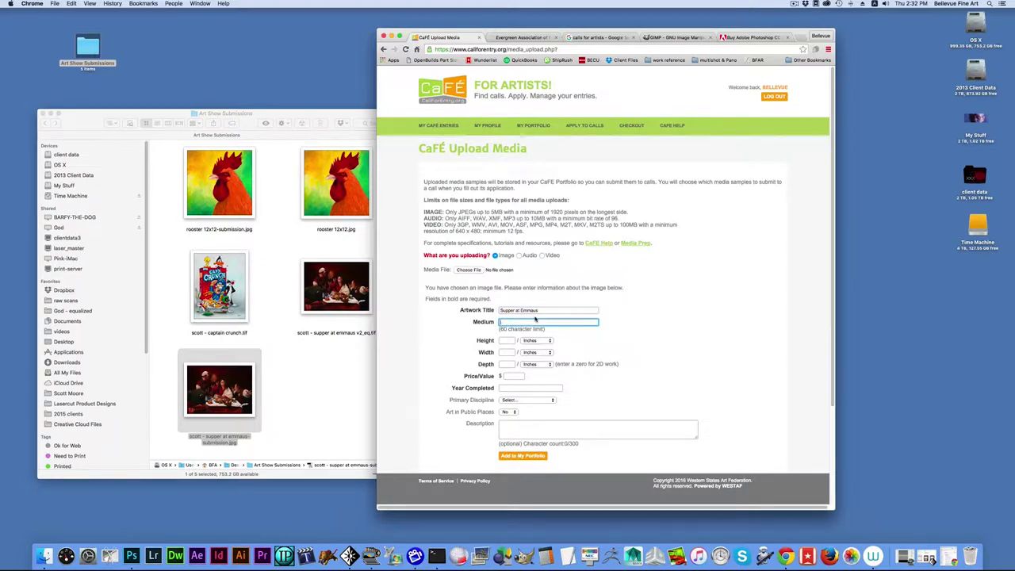
type("Oil Painting")
Enter the size and value fields: 40, 2000 and a depth of 2
left_click(505, 340)
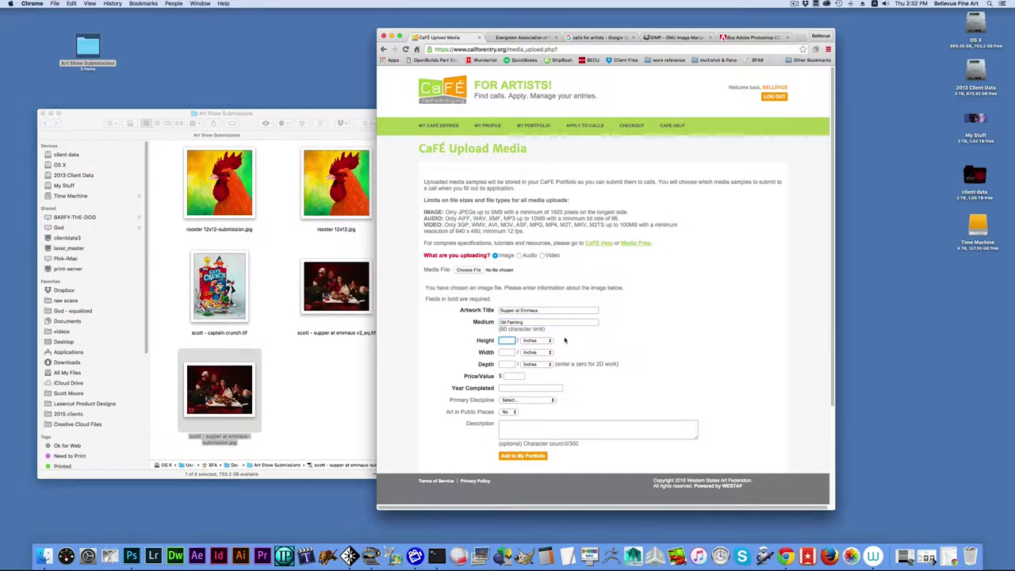
type("40")
key("Tab")
key("Tab")
key("Tab")
type("2000")
key("Tab")
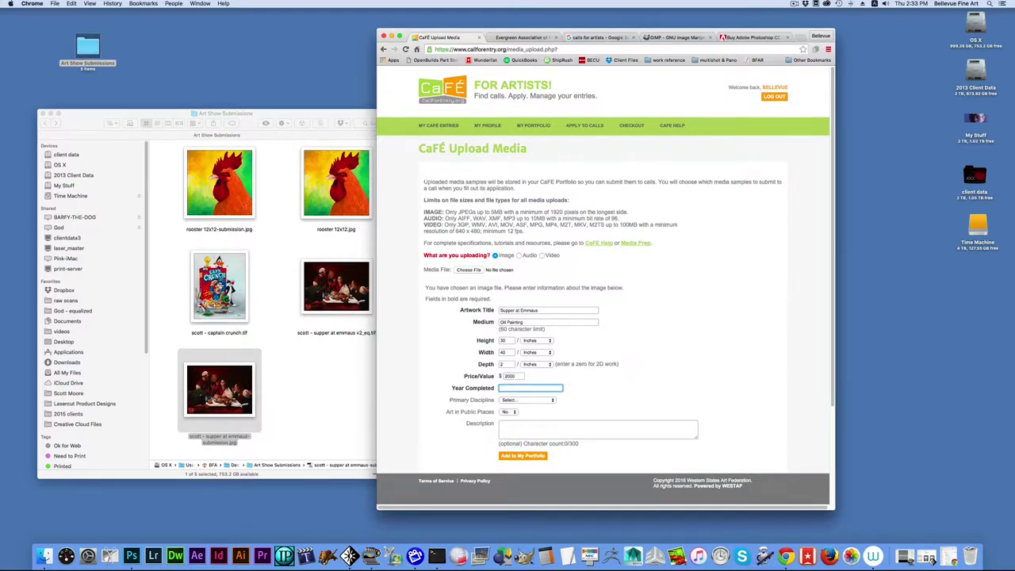
type("2015")
Attach the Supper at Emmaus submission JPEG and add it to My Portfolio
left_click(468, 270)
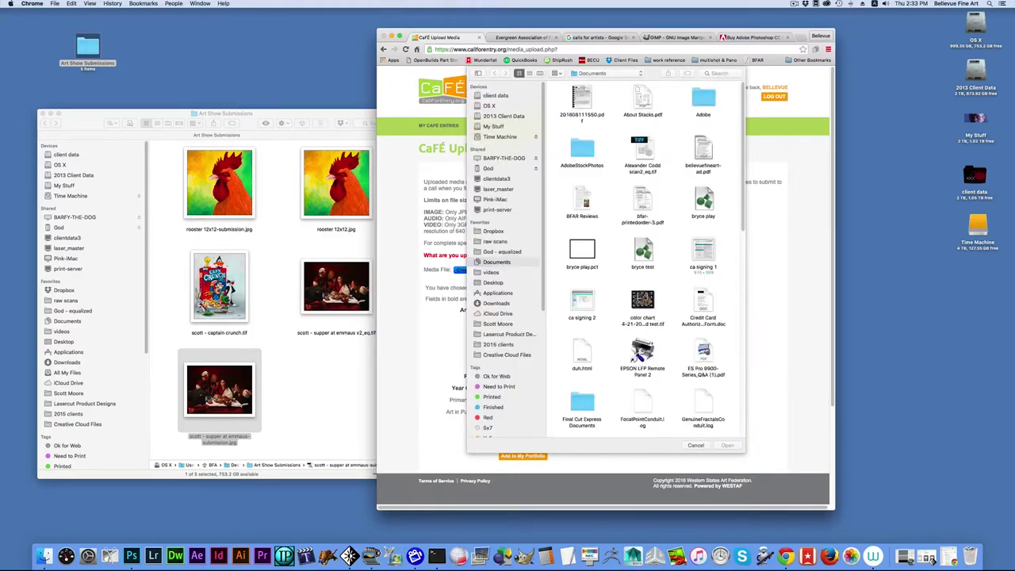
left_click(646, 150)
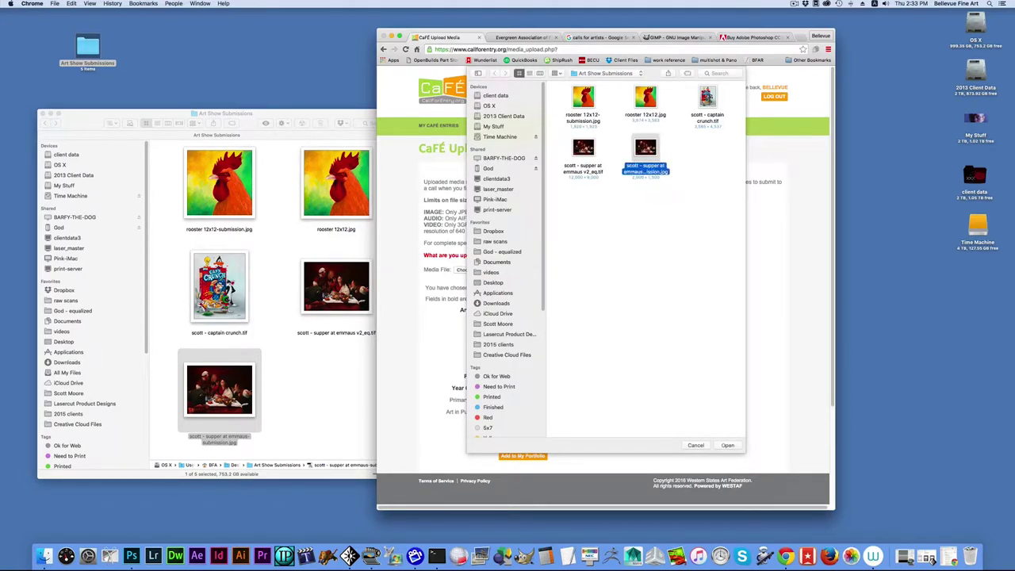
key("Return")
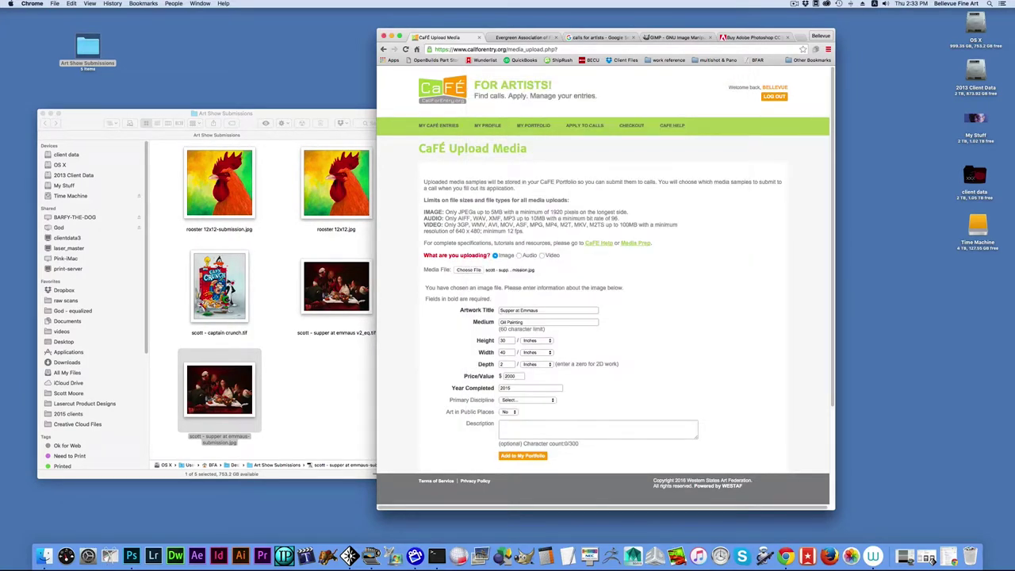
left_click(522, 455)
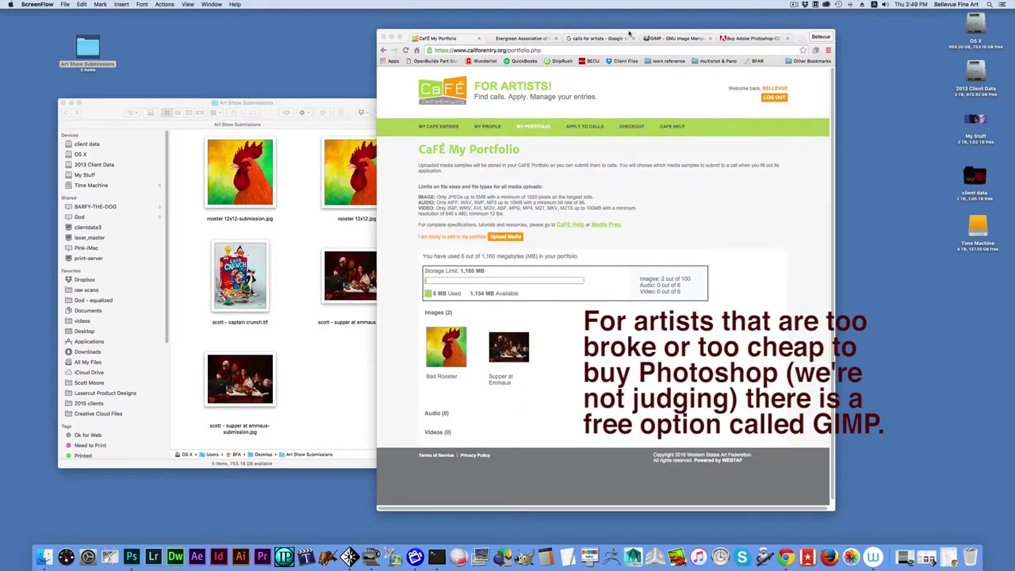
Shift Chrome left, view the gimp.org home page, then bring the submissions folder forward
left_click(630, 33)
left_click_drag(630, 33, 567, 35)
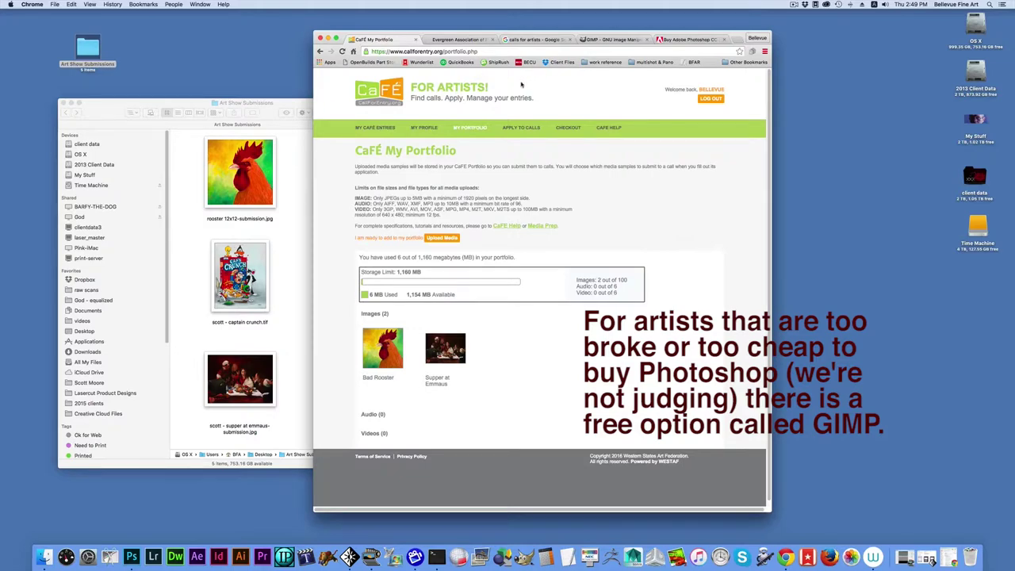
left_click(612, 39)
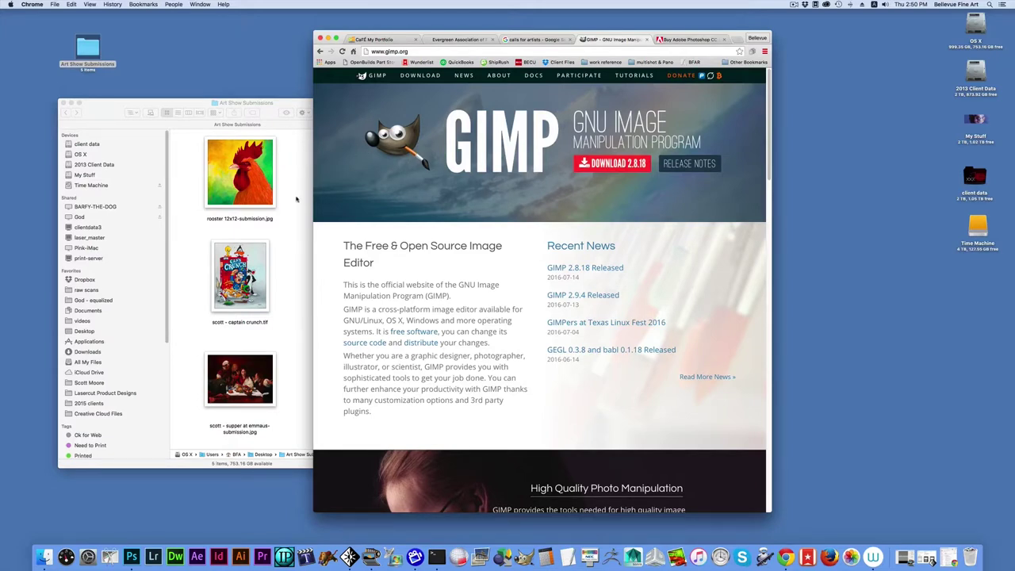
left_click(297, 199)
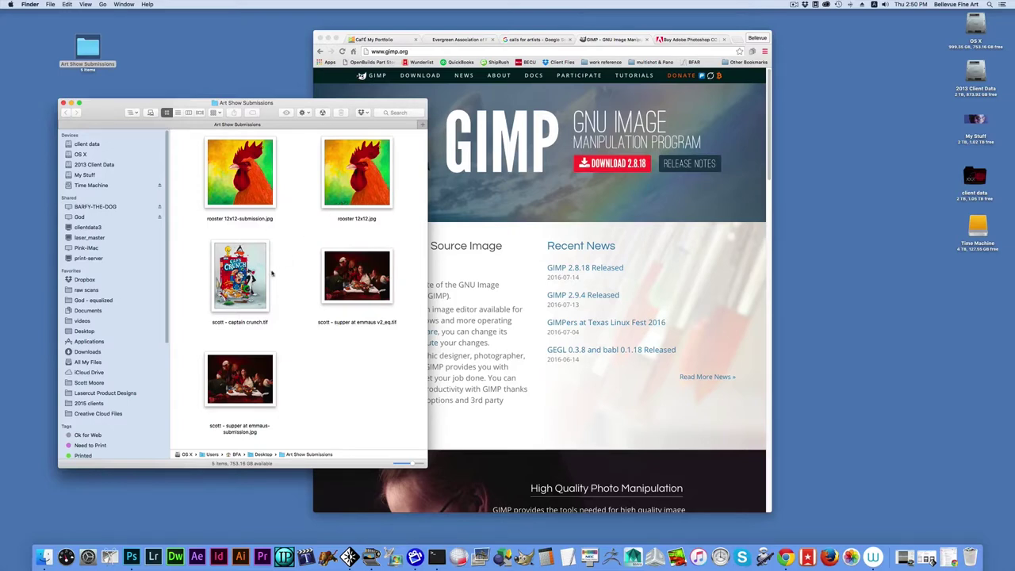
Open the Captain Crunch TIFF in GIMP and bring up the Scale Image dialog
left_click_drag(272, 275, 530, 552)
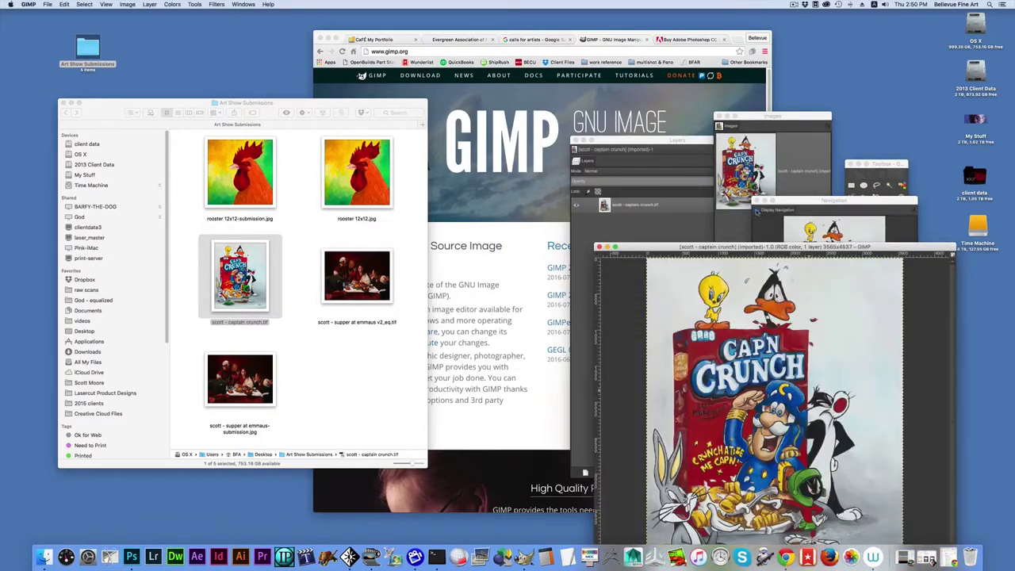
left_click_drag(622, 237, 278, 83)
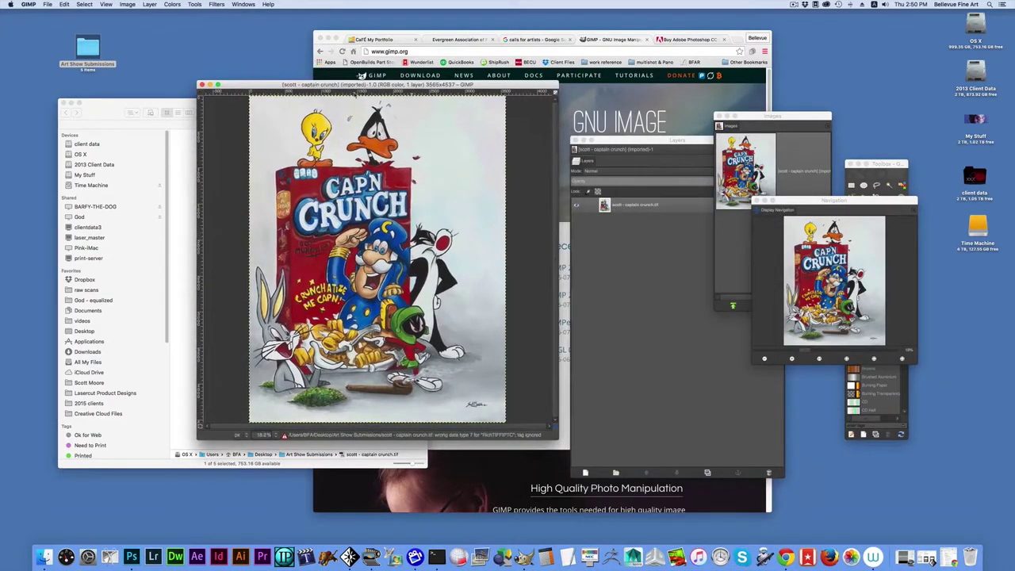
left_click(128, 4)
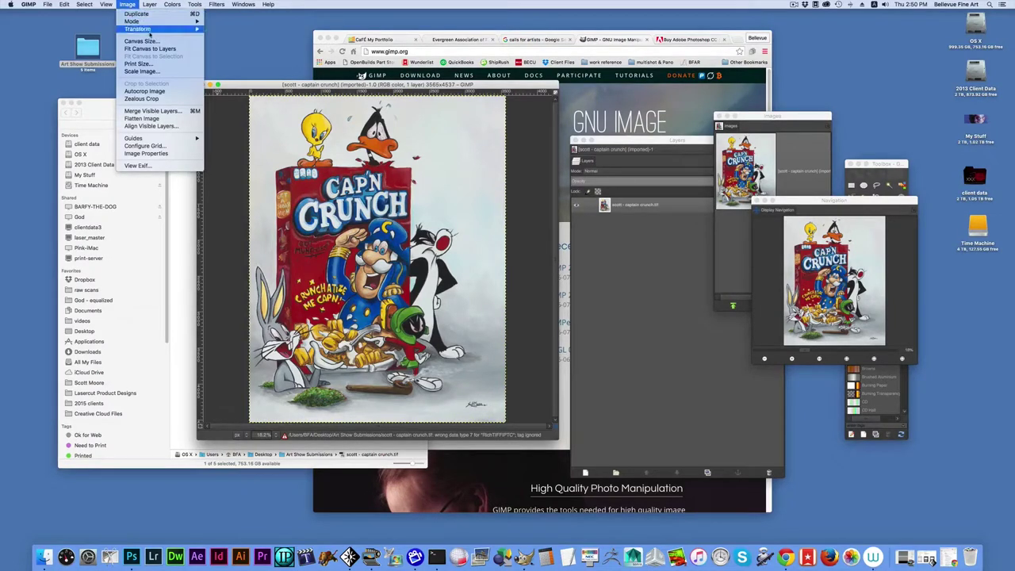
left_click(141, 71)
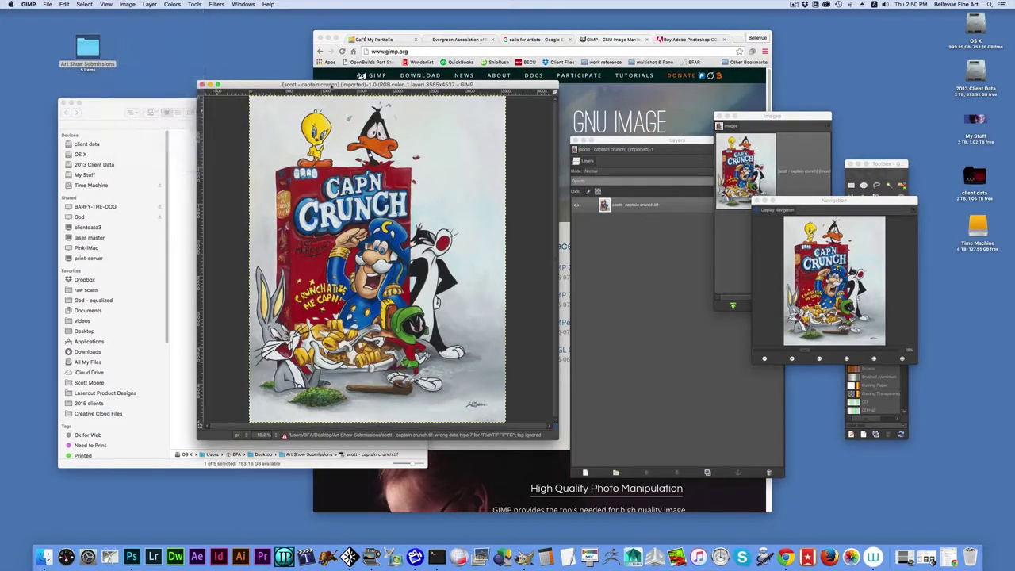
Set both resolutions to 72 ppi and scale the painting to 1509 × 1920 px
left_click_drag(516, 232, 524, 226)
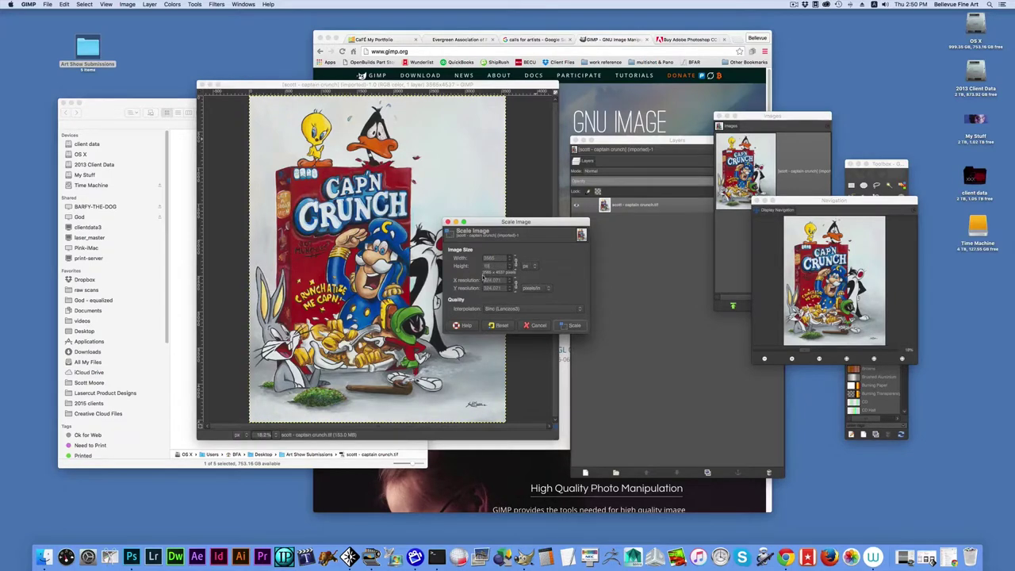
left_click_drag(478, 276, 490, 278)
double_click(485, 281)
type("72")
key("Tab")
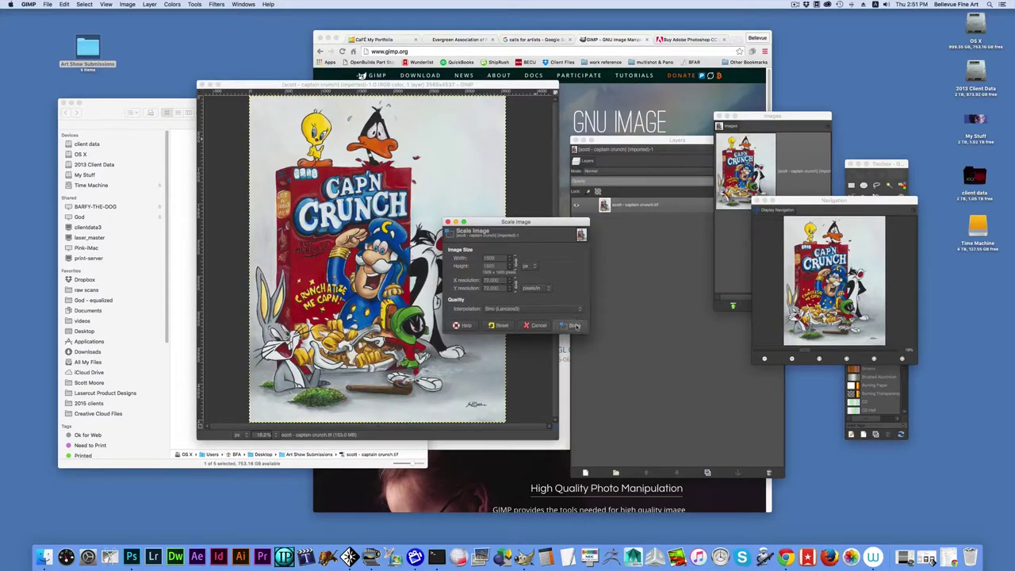
left_click(574, 324)
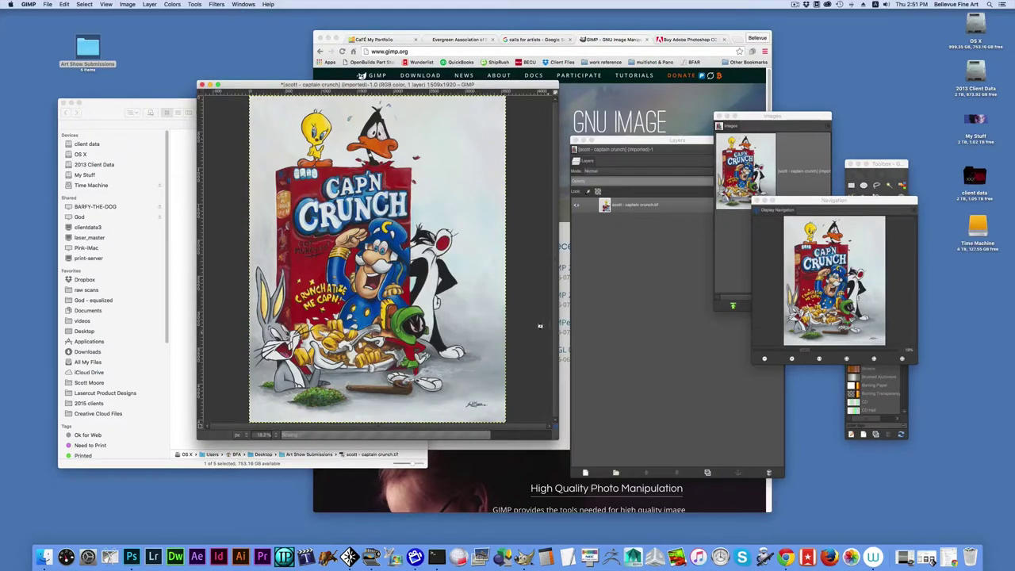
Export the image as JPEG, renaming it to 'captain crunch-submission'
left_click(47, 4)
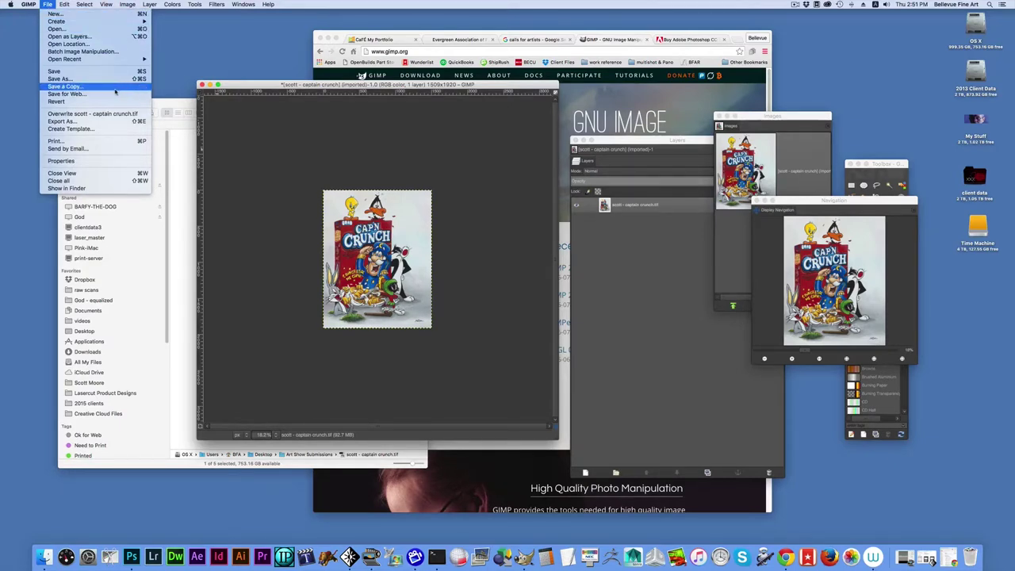
left_click(98, 122)
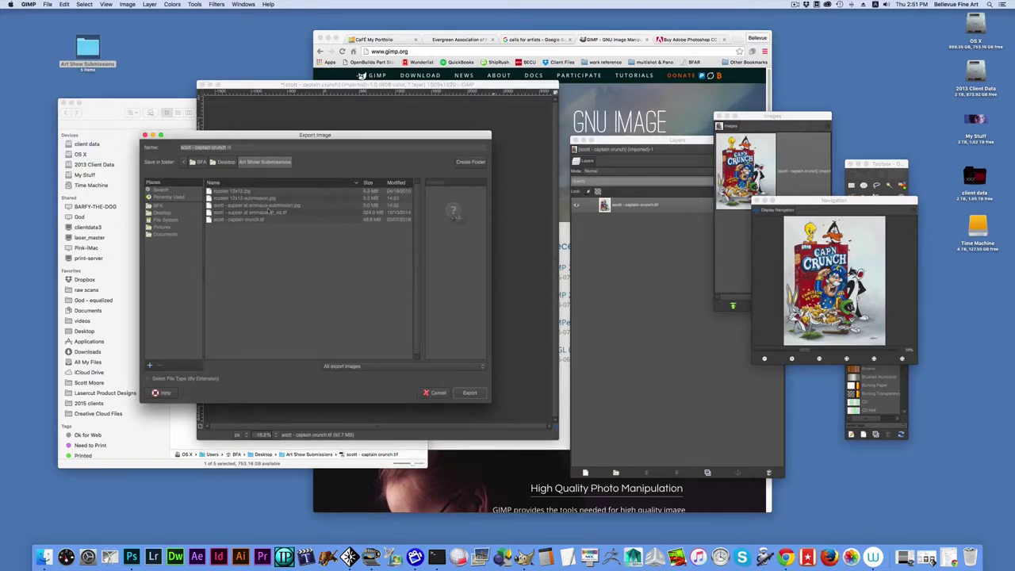
left_click(420, 369)
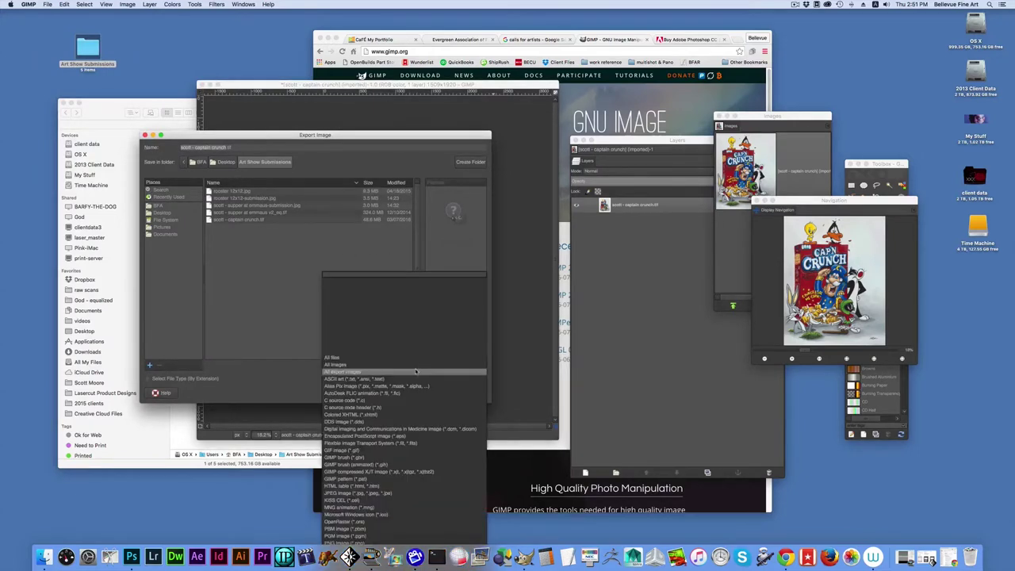
left_click(395, 493)
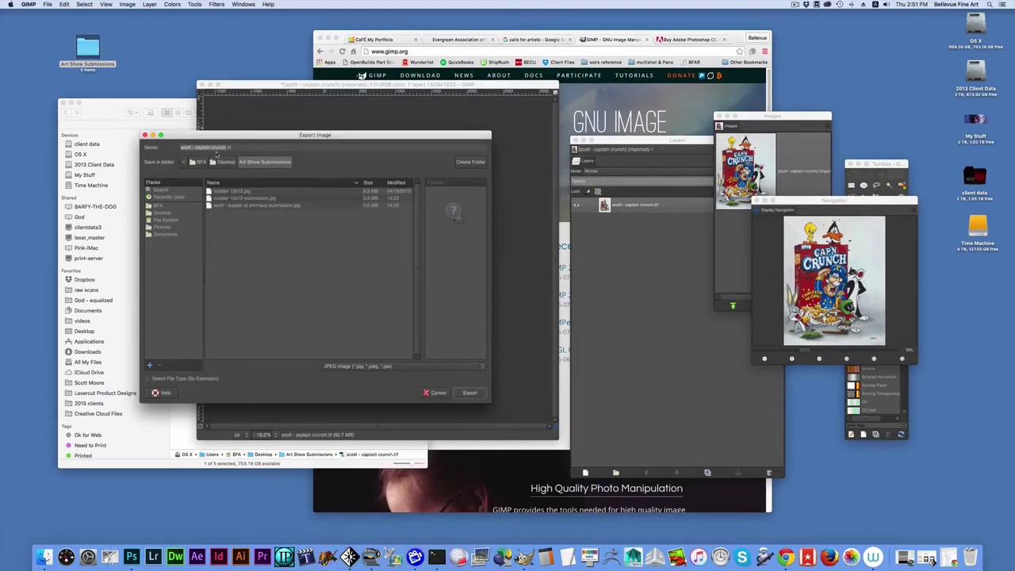
left_click(227, 147)
key("BackSpace")
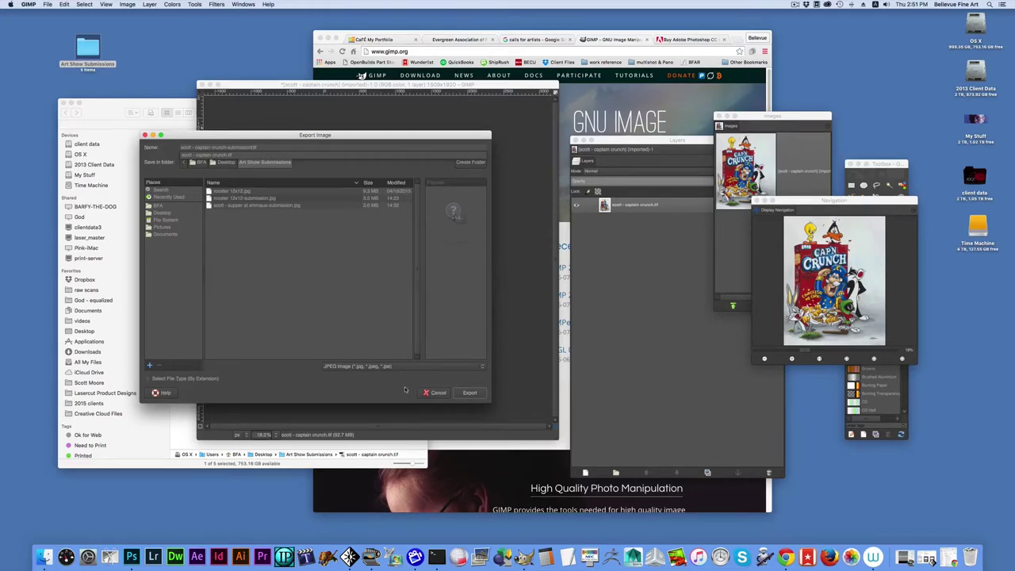
Raise JPEG quality from 80 to 100 and write out the file
left_click(468, 395)
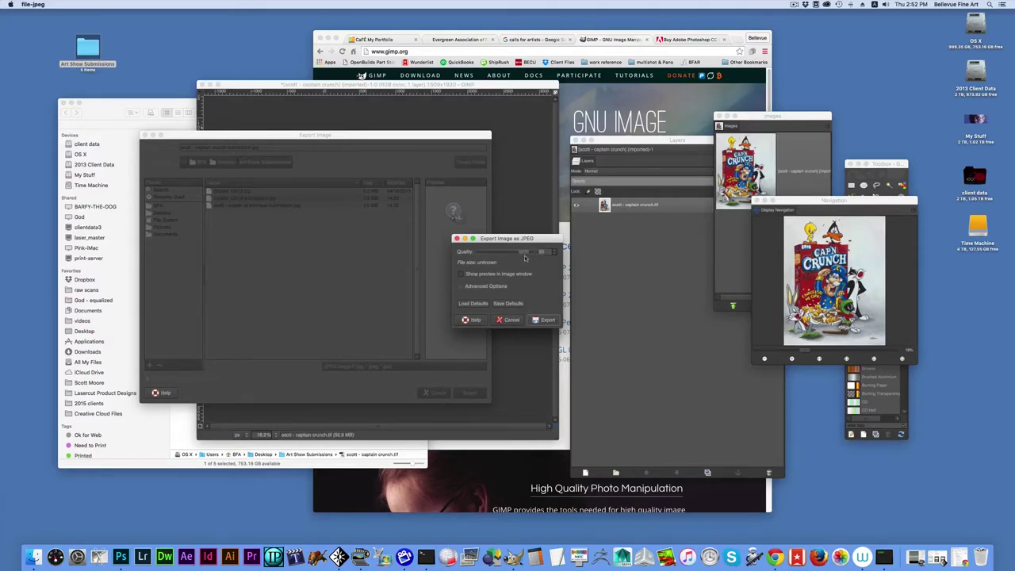
left_click(462, 274)
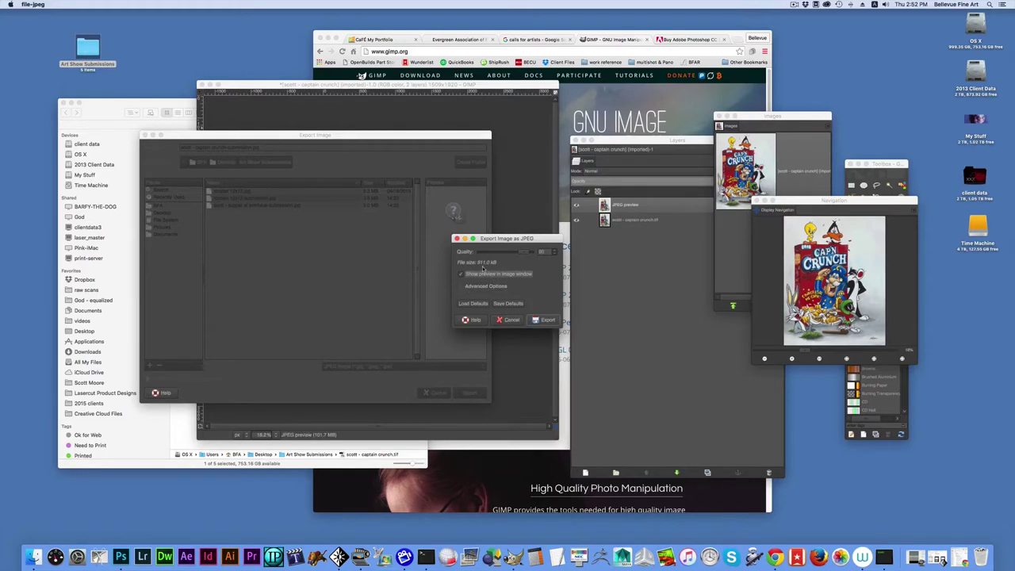
left_click_drag(524, 252, 535, 252)
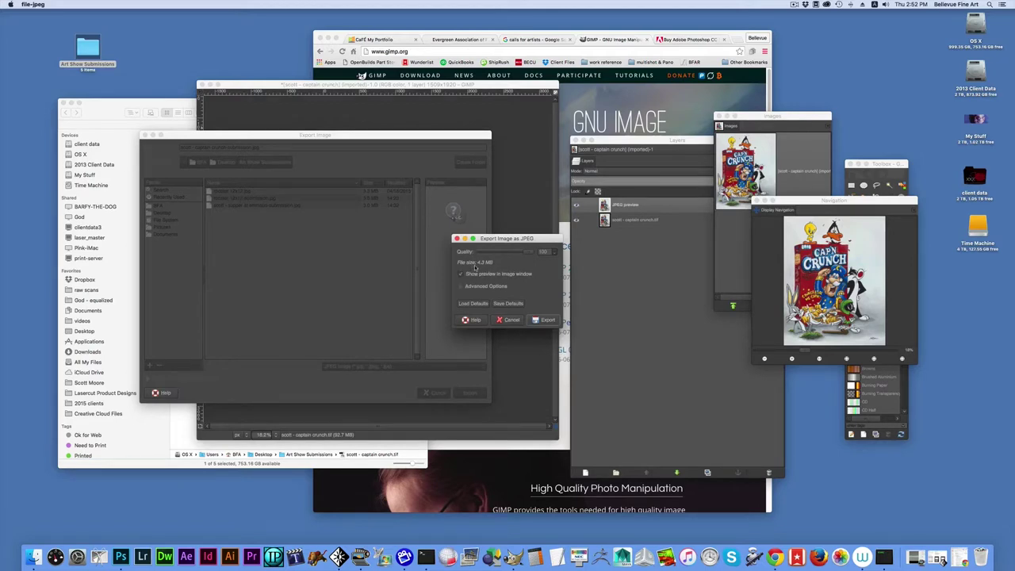
left_click(547, 320)
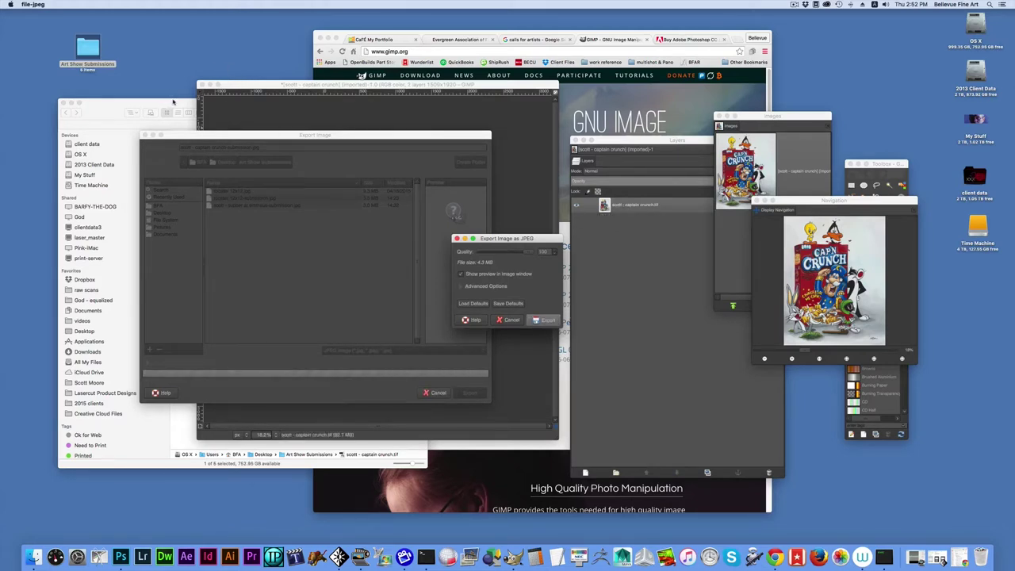
Start a new CaFÉ image upload and attach the captain crunch submission JPEG
left_click(172, 102)
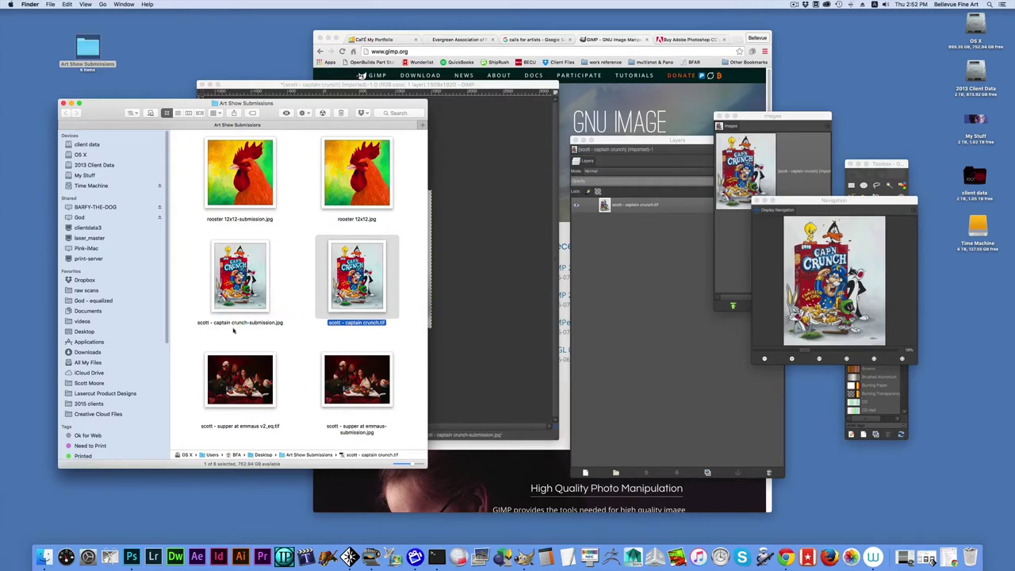
left_click(282, 293)
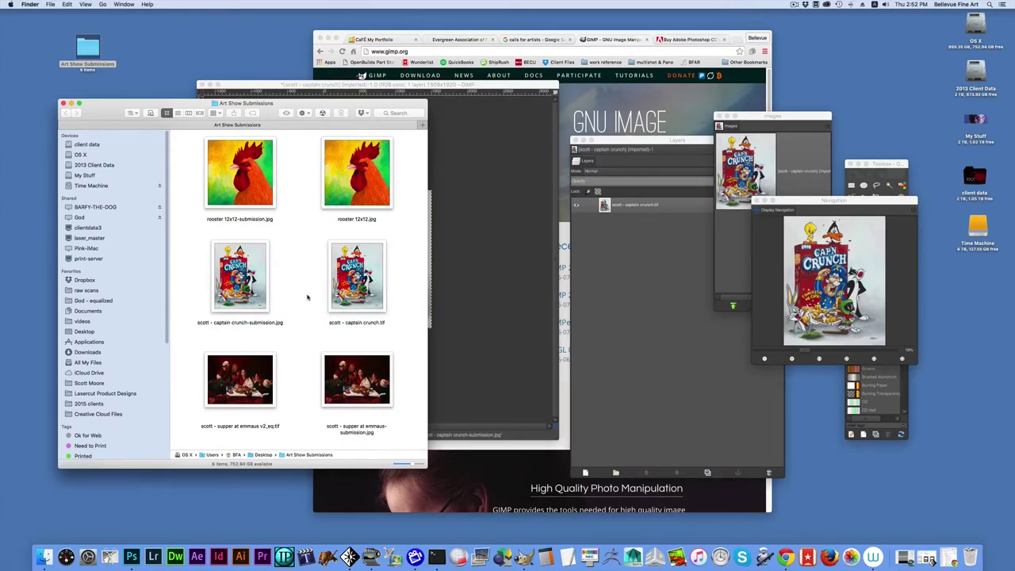
left_click(720, 38)
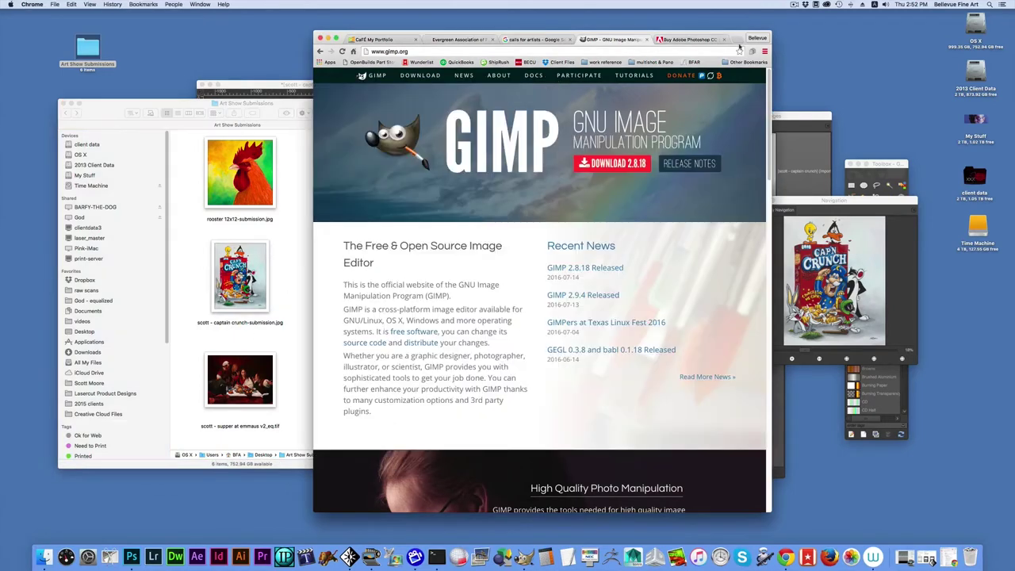
left_click(373, 39)
left_click(442, 237)
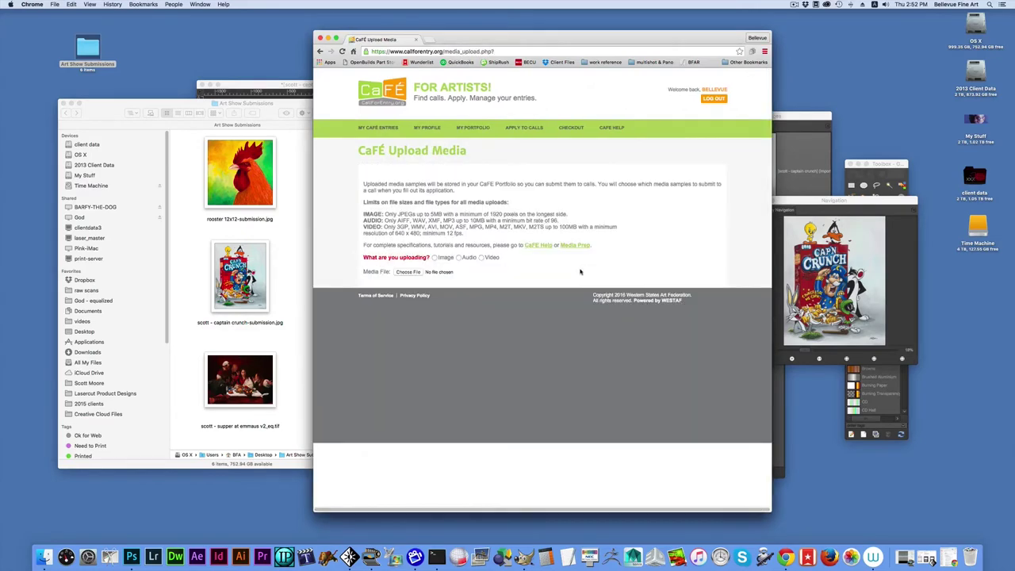
left_click(434, 258)
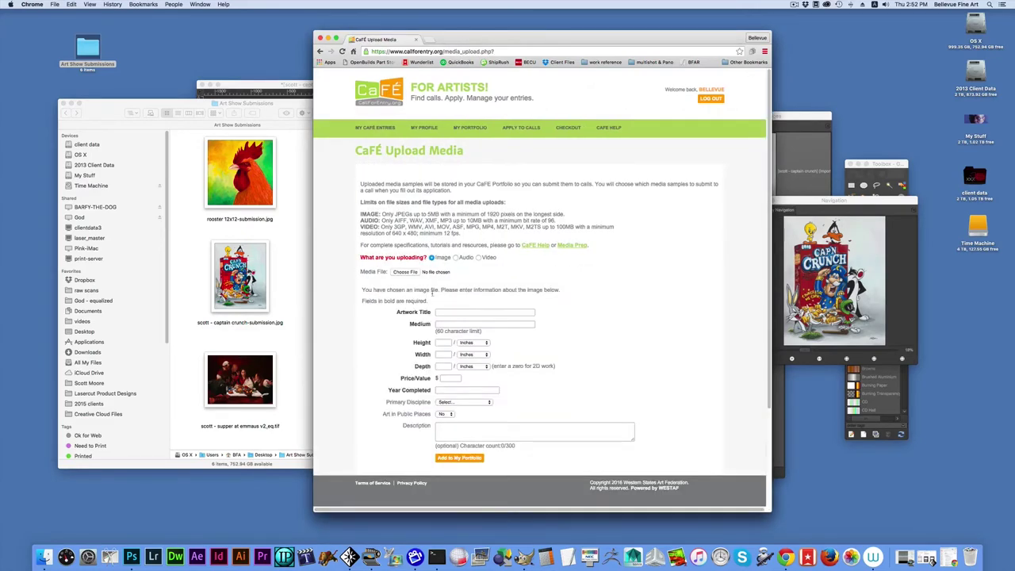
left_click(404, 272)
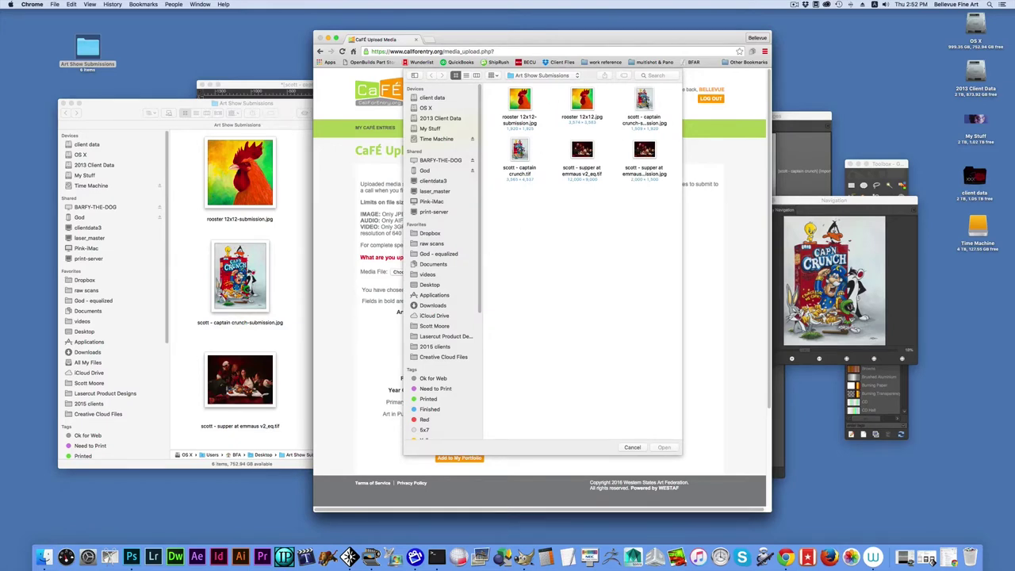
left_click(644, 102)
left_click(663, 447)
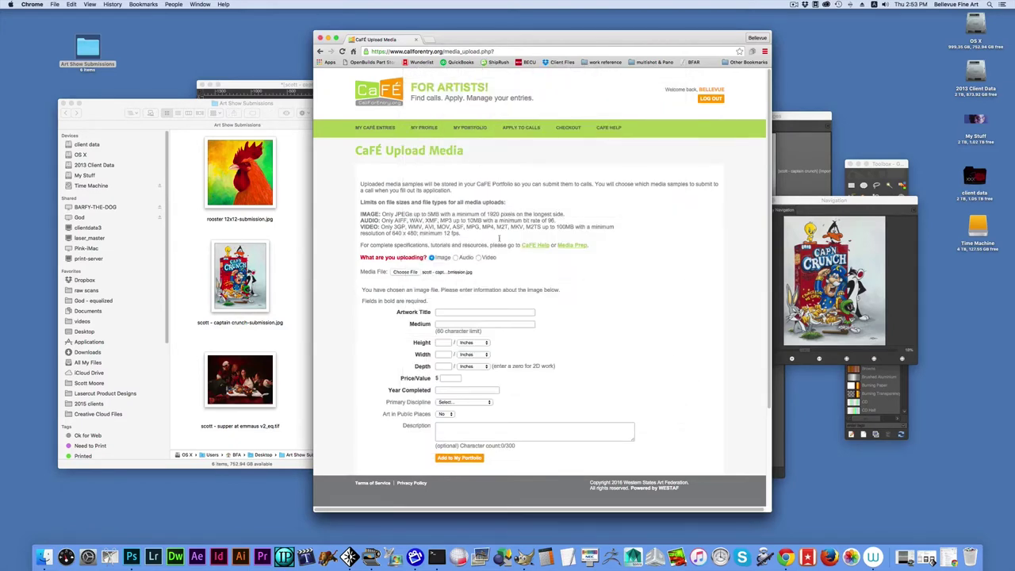
Enter title 'Captain Crunch', medium 'Oil Pas', 14×11×1, price 500, year 2016, and submit
left_click(471, 313)
type("Captain Crunch")
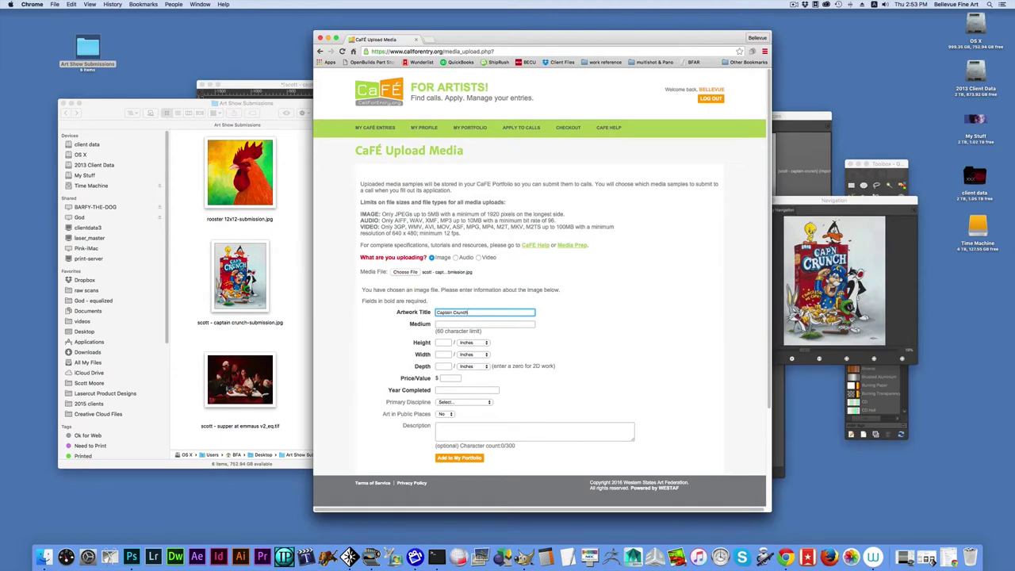
key("Tab")
type("Oil Pas")
key("Tab")
type("14")
key("Tab")
type("11")
key("Tab")
type("1")
key("Tab")
type("500")
key("Tab")
type("2016")
key("Return")
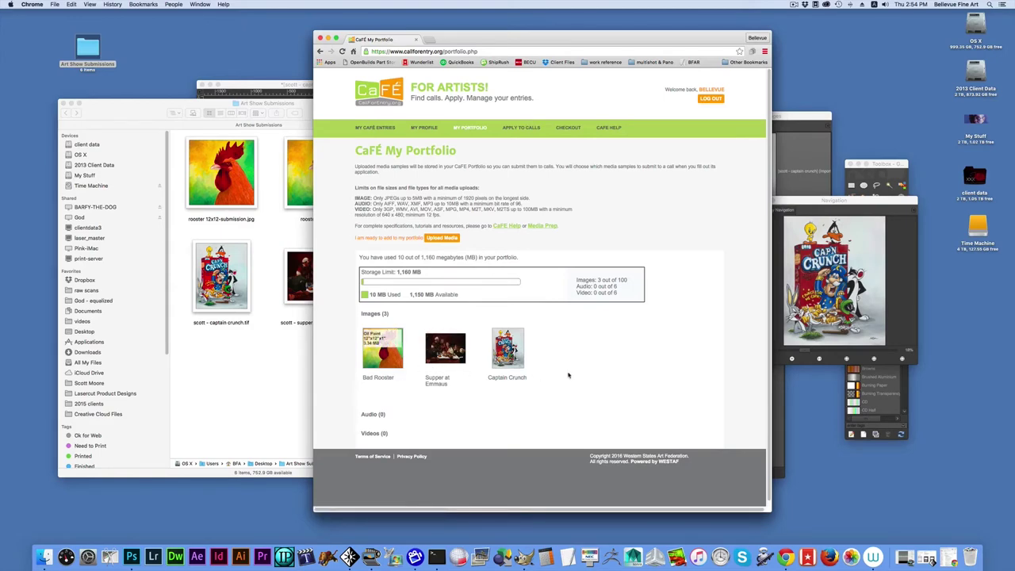
Bring GIMP back to the front via its dock icon
mouse_move(508, 347)
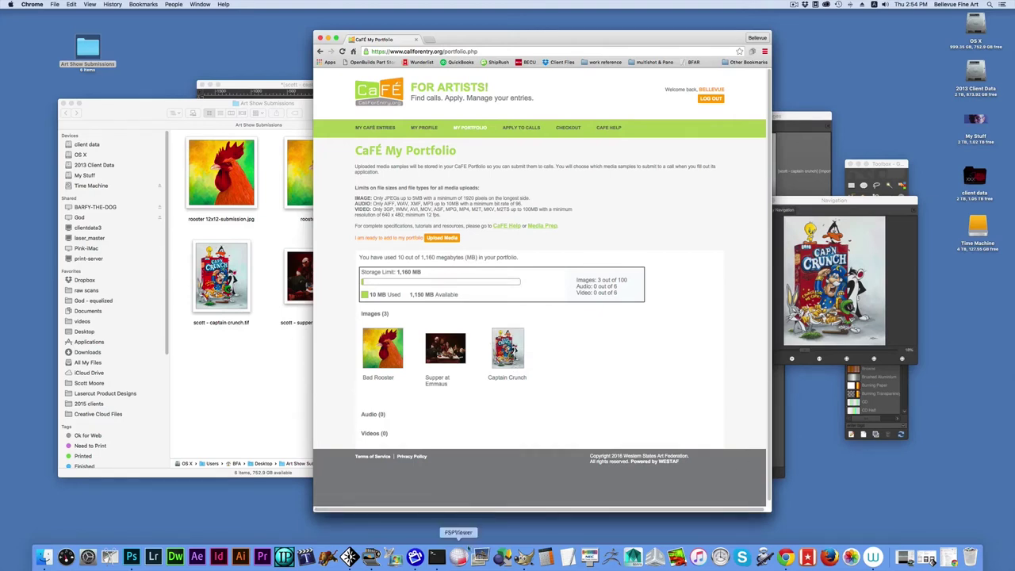
left_click(524, 556)
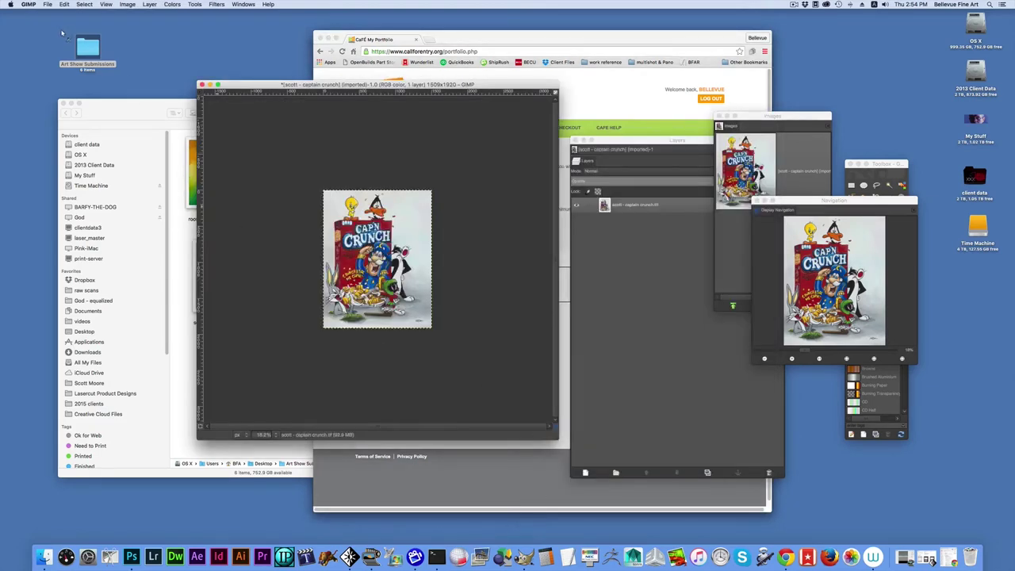